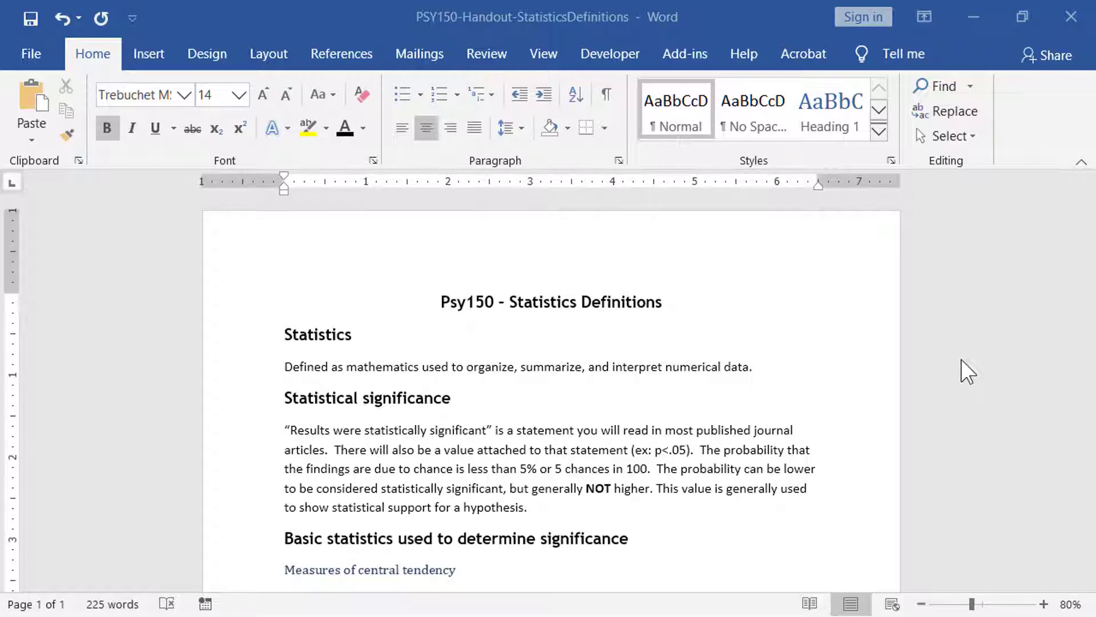
Apply the Heading 1 style to the title "Psy150 - Statistics Definitions" and set that style's font to Trebuchet MS, size 14.
left_click(962, 360)
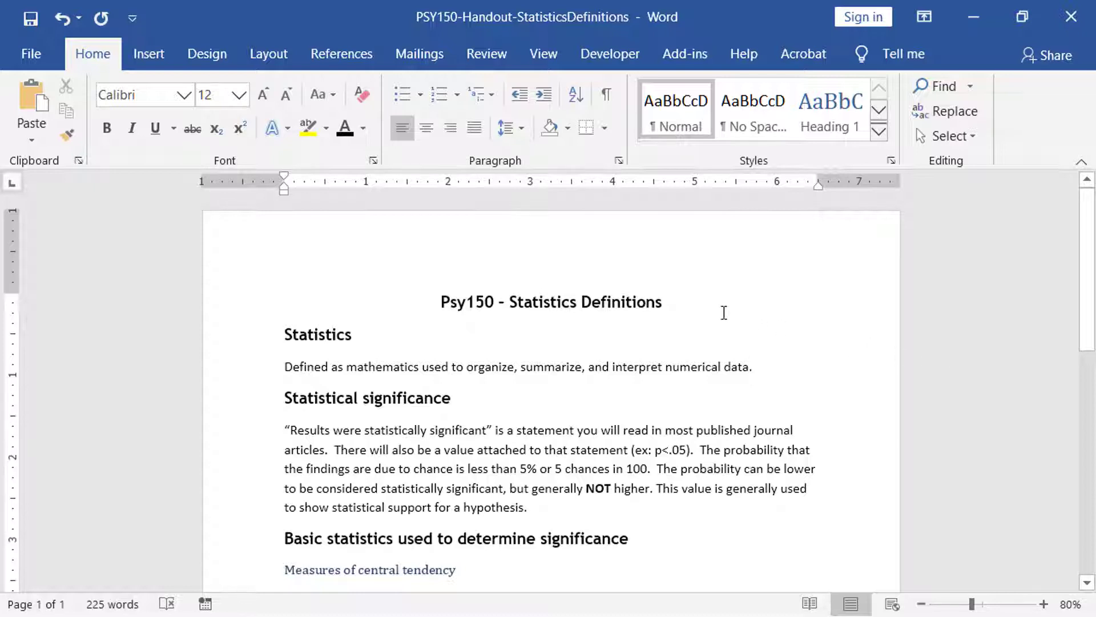
left_click_drag(664, 303, 443, 302)
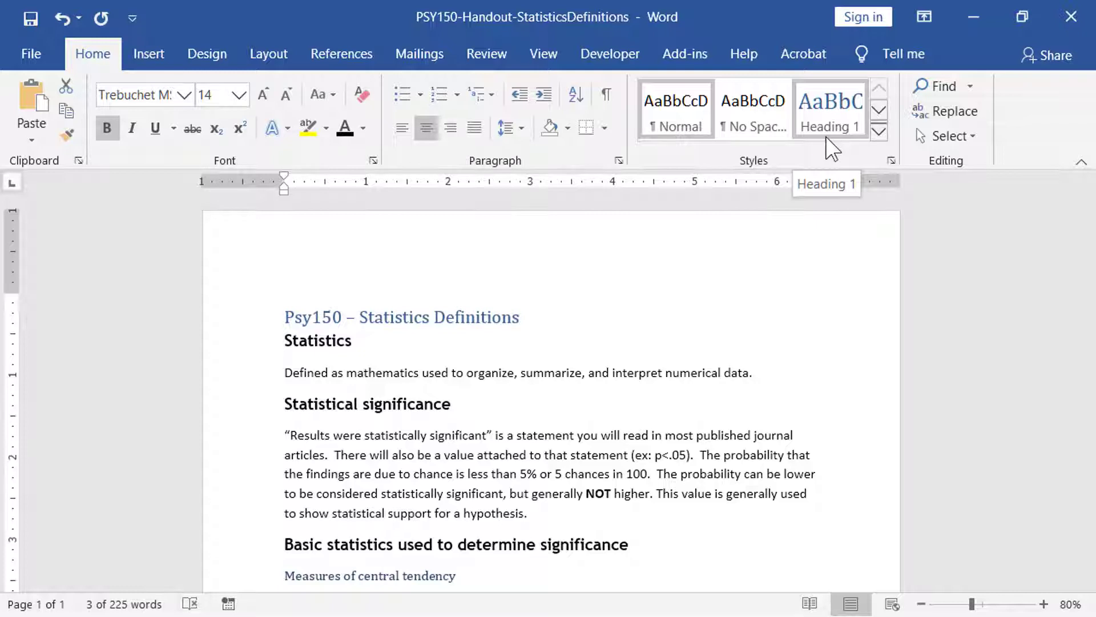
right_click(832, 149)
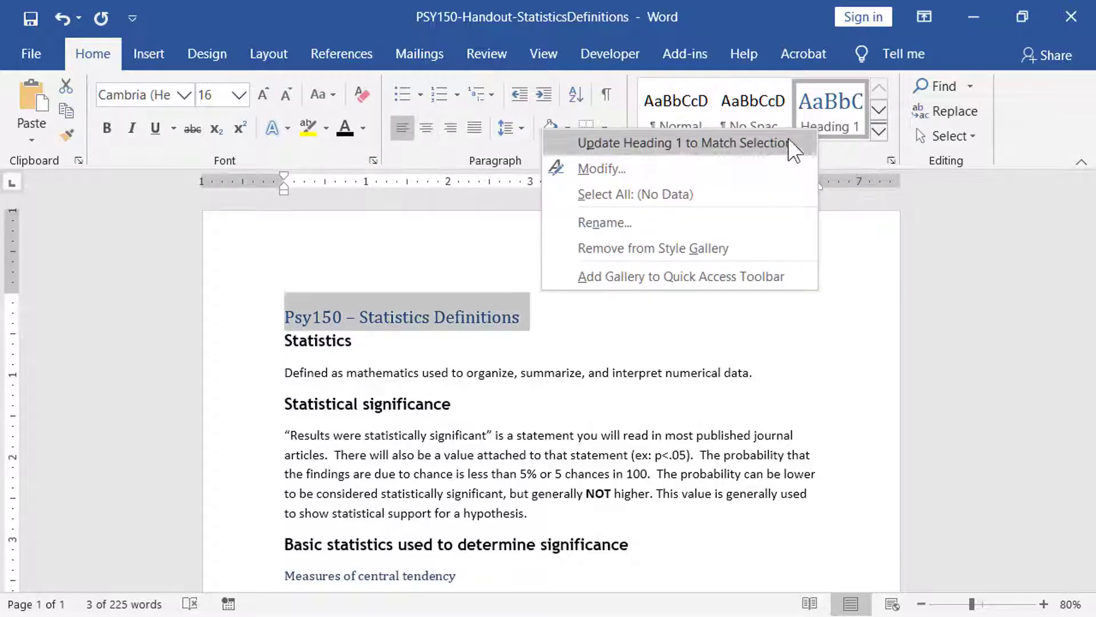
left_click(738, 179)
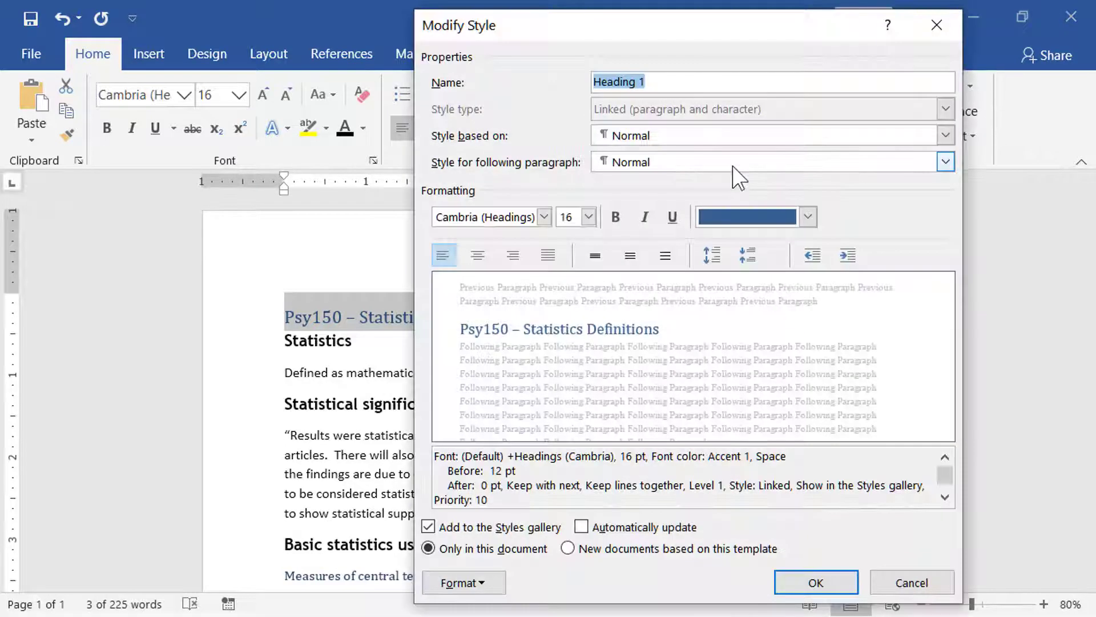
left_click(543, 217)
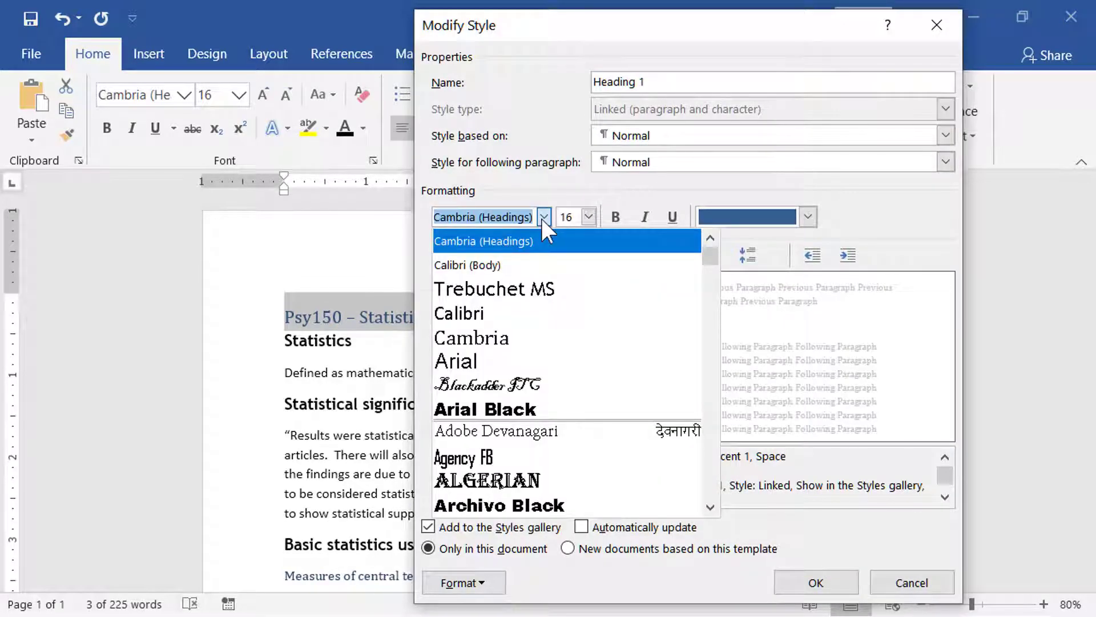
left_click(564, 287)
left_click(588, 216)
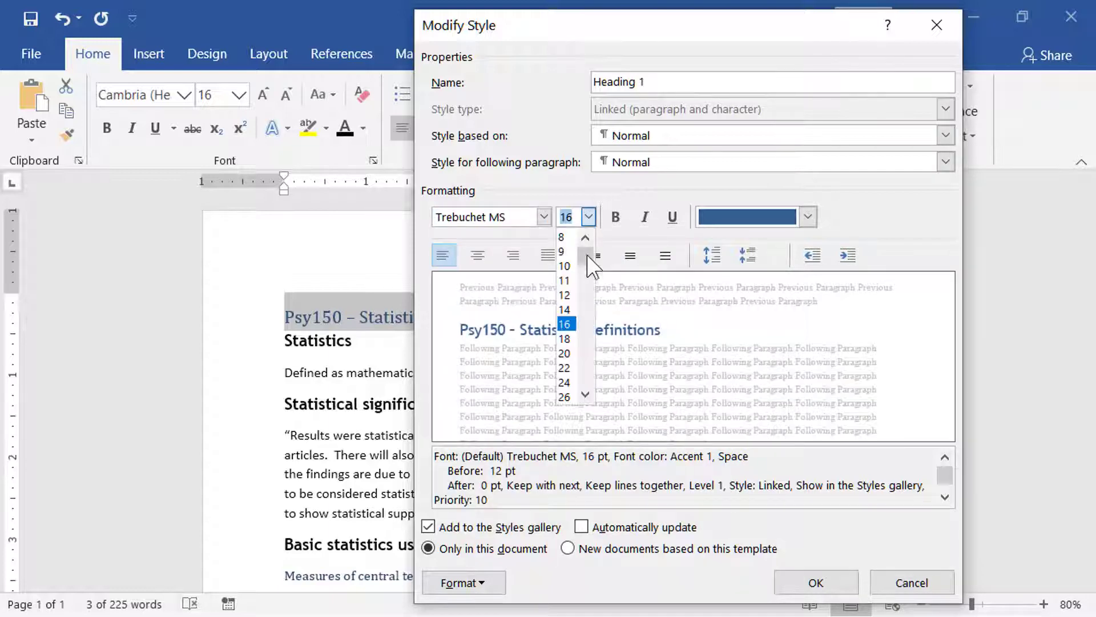
left_click(565, 310)
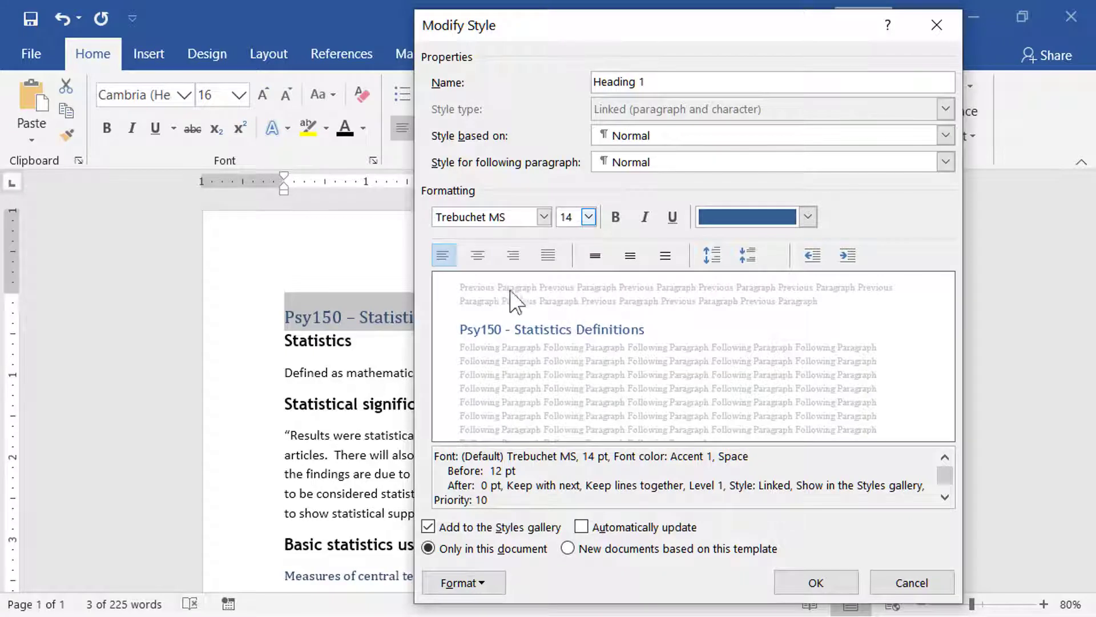
Center the Heading 1 style, set its font color to the darkest shade of the blue theme color, and save the style.
left_click(479, 257)
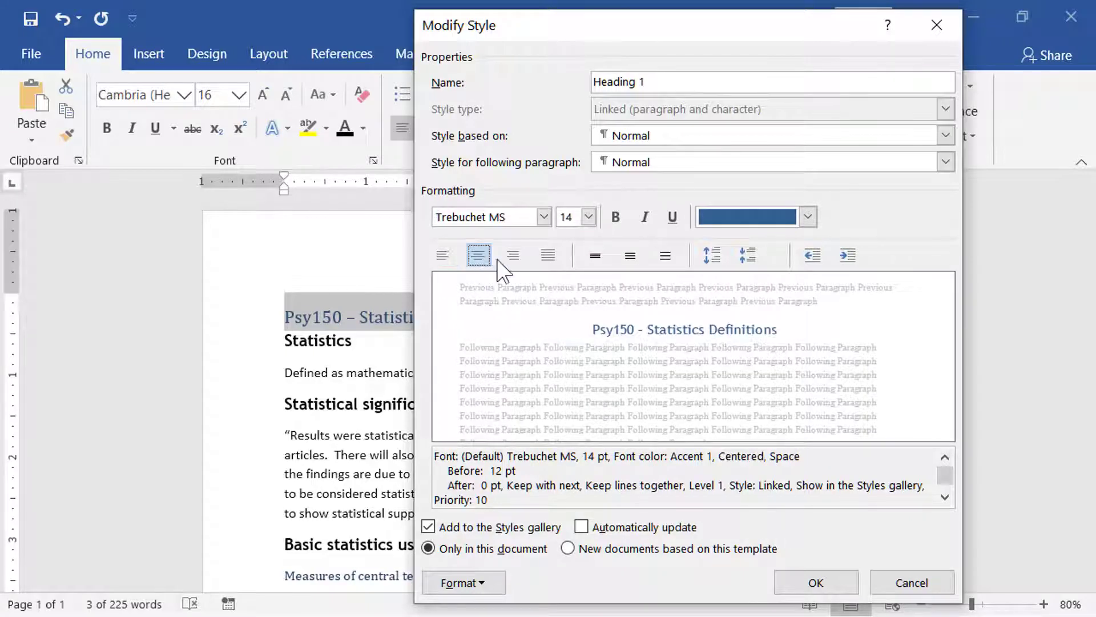
left_click(807, 217)
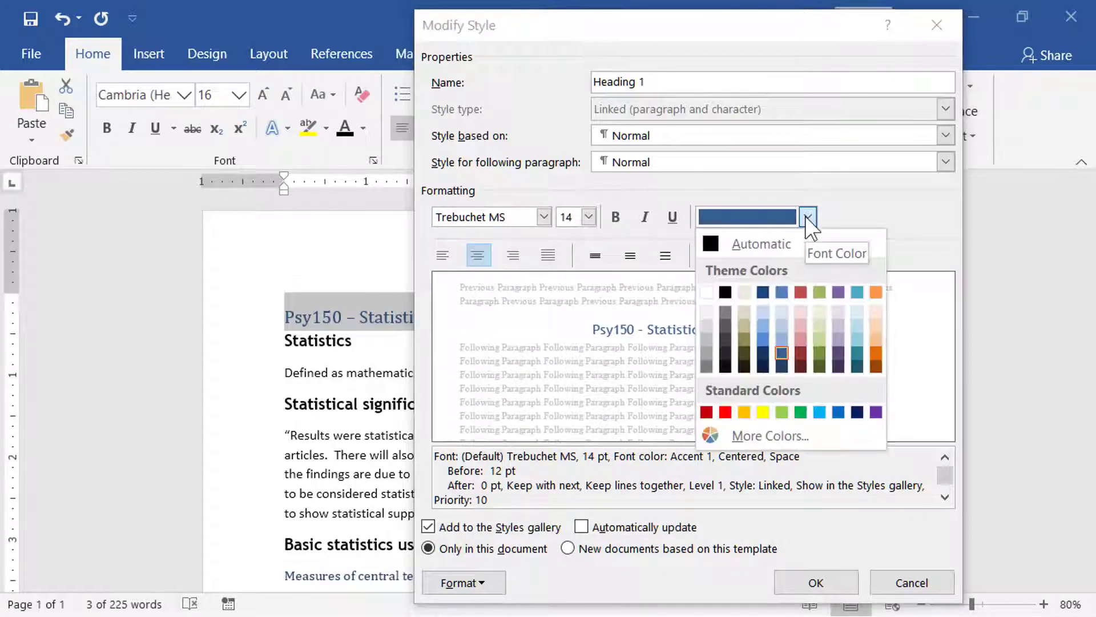
left_click(781, 366)
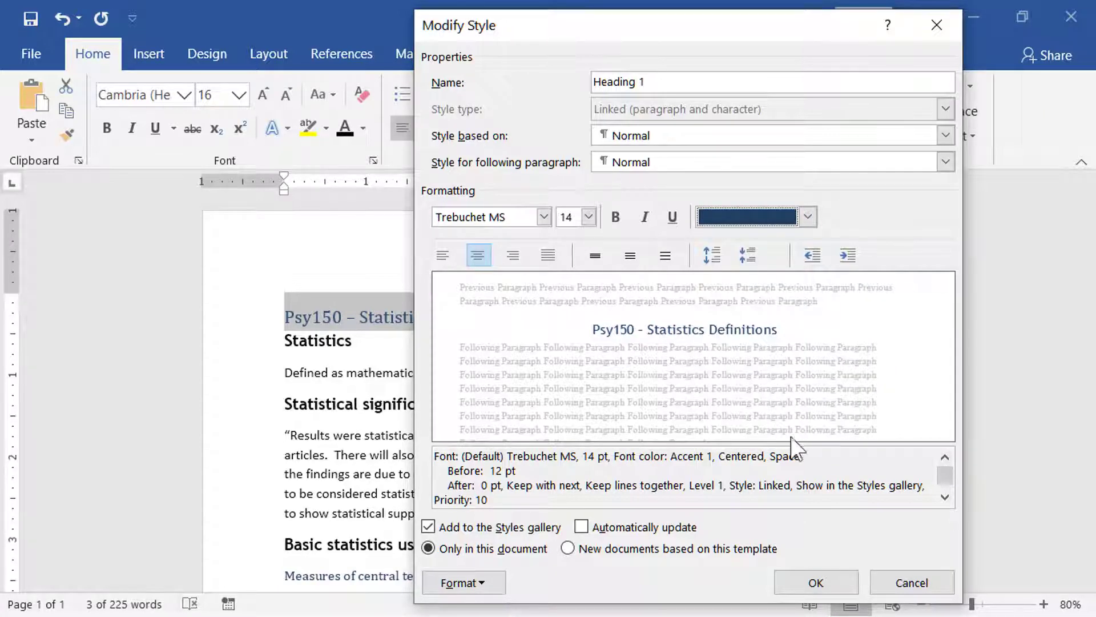
left_click(815, 582)
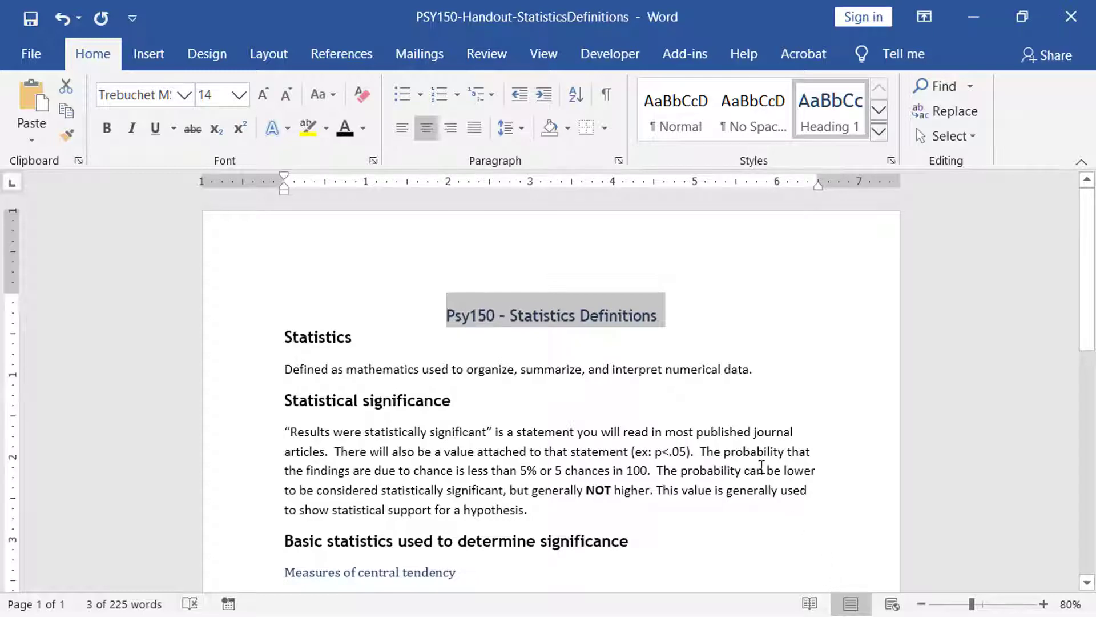
Show the Navigation pane and use its heading list to jump from the document's end back to the title.
left_click(543, 55)
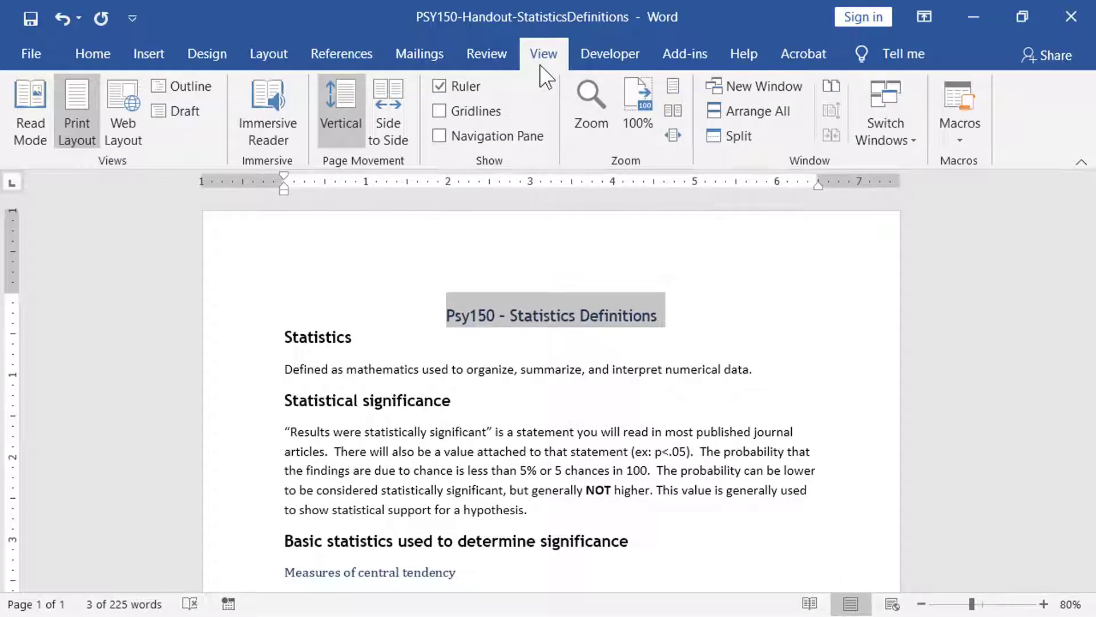
left_click(440, 136)
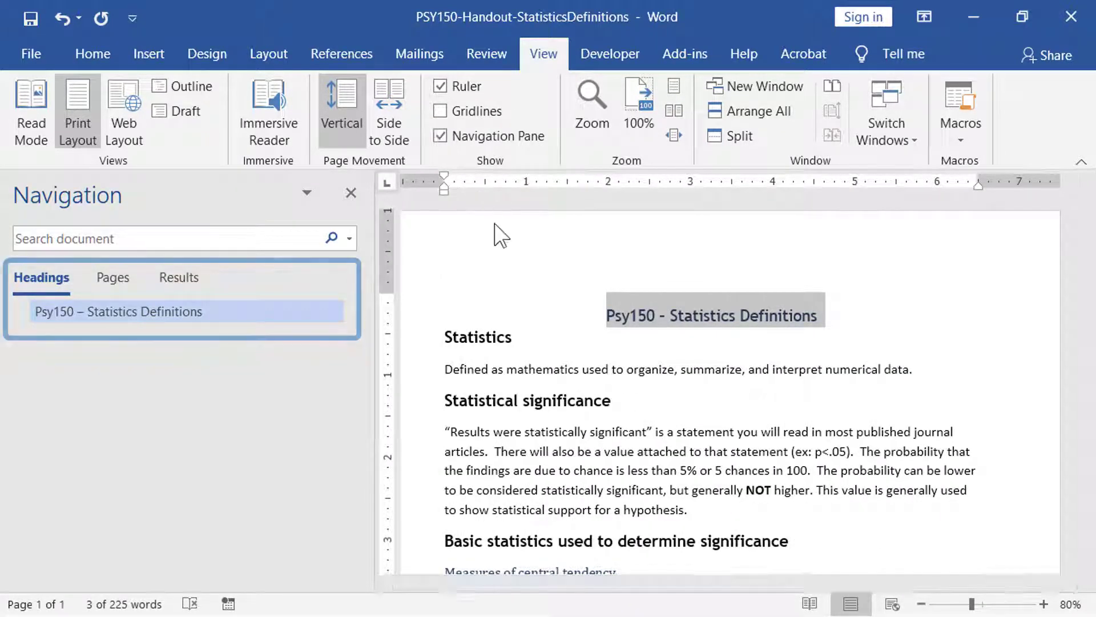
scroll(509, 334, "down", 10)
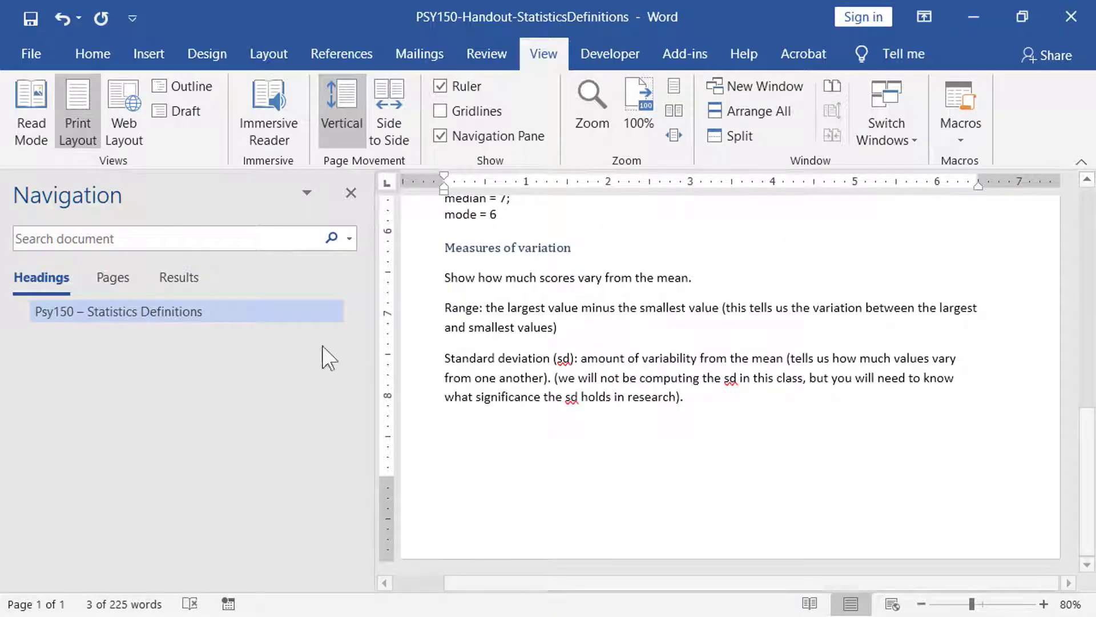
left_click(256, 311)
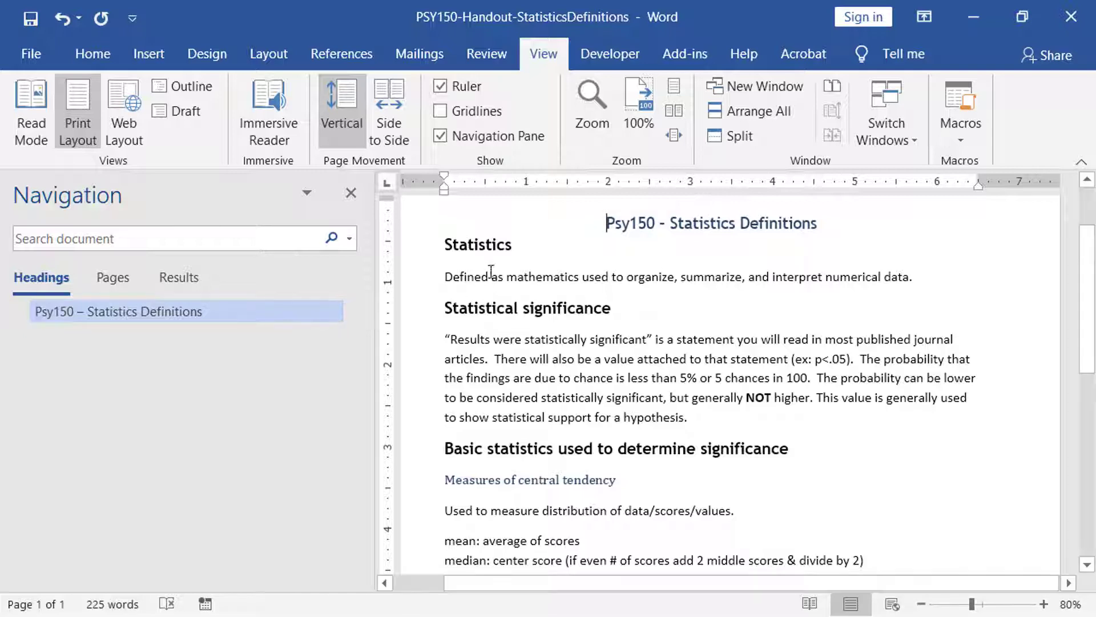
Apply the Heading 2 style to the "Statistics" heading below the title.
left_click_drag(512, 244, 445, 246)
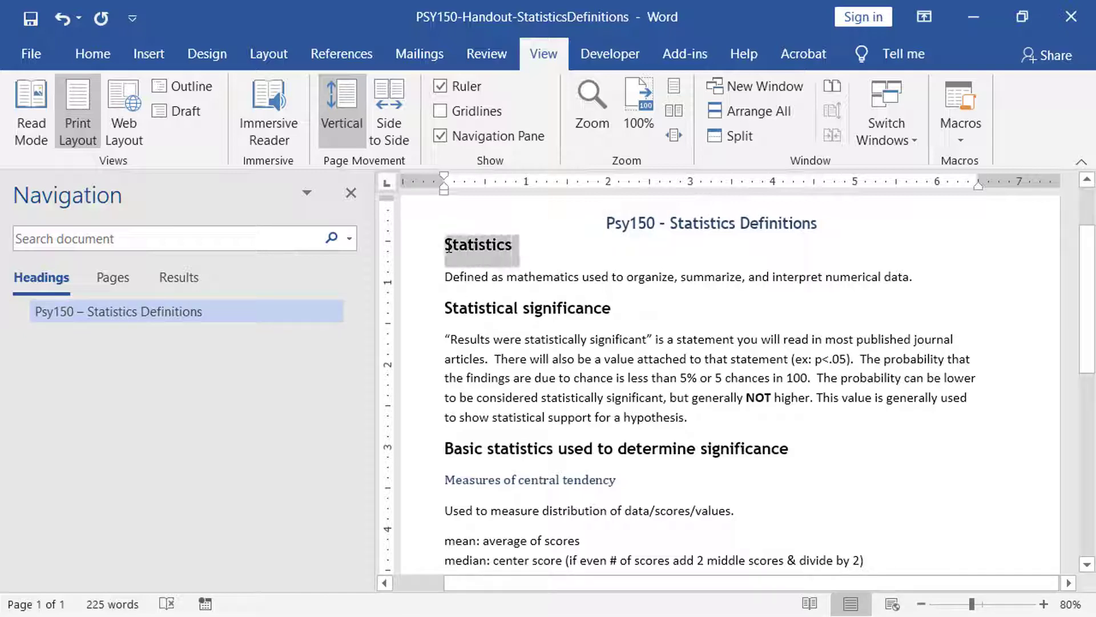
left_click(101, 64)
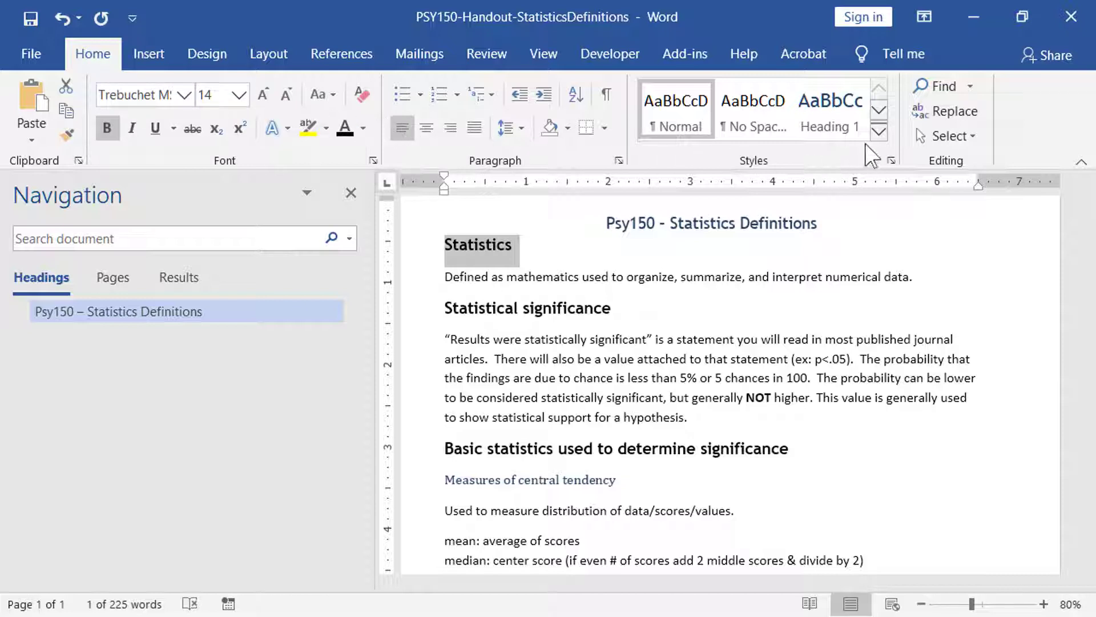
left_click(879, 133)
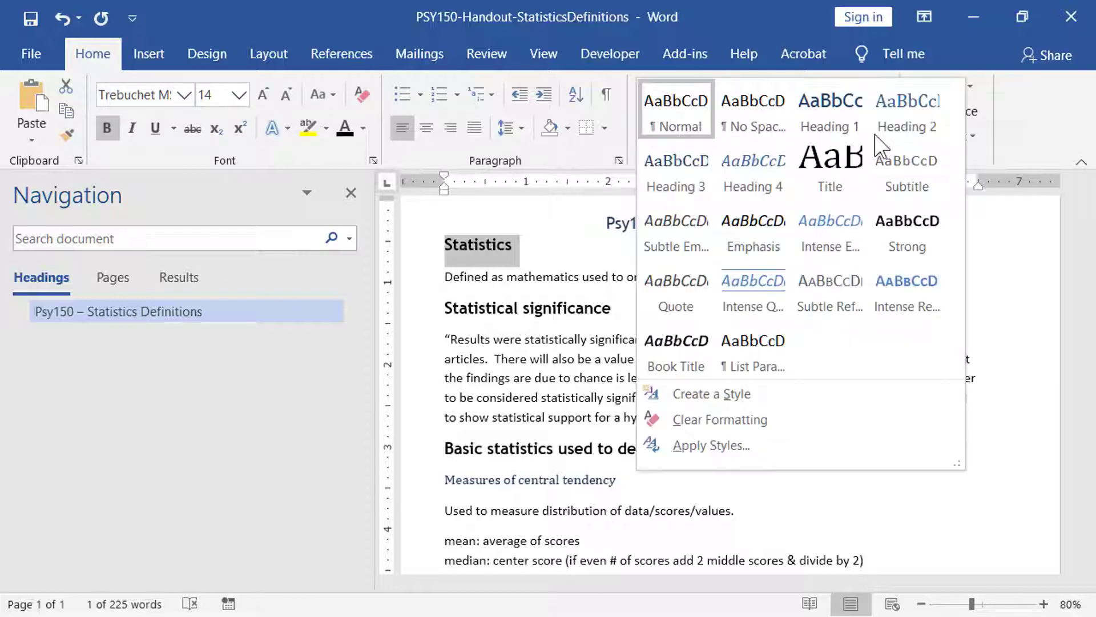
left_click(907, 121)
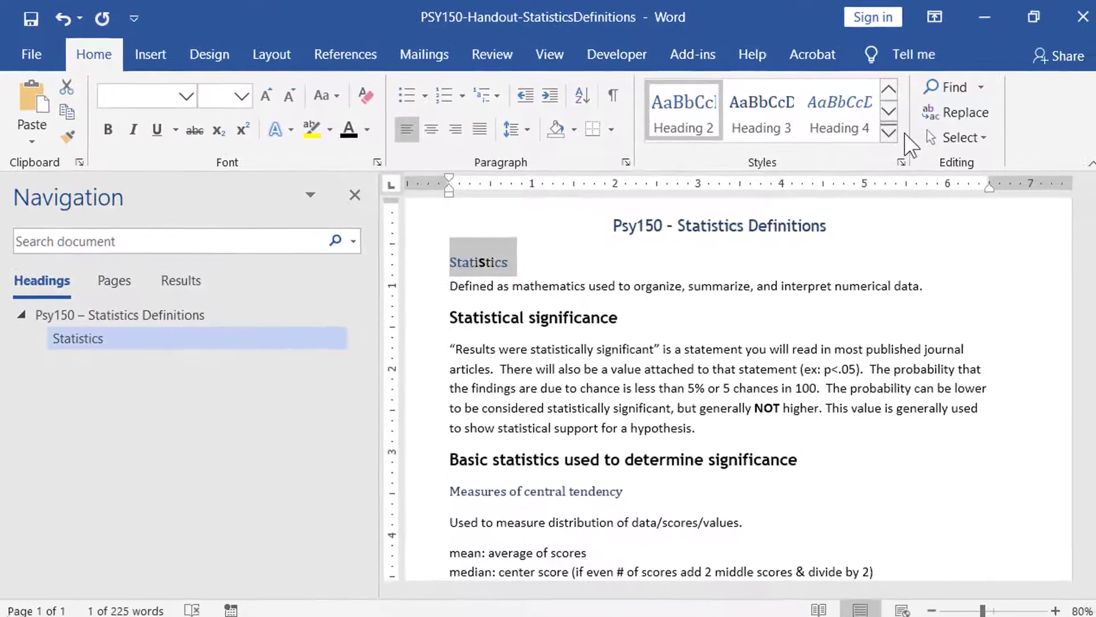
Apply the Heading 2 style to the "Statistical significance" heading.
left_click(647, 319)
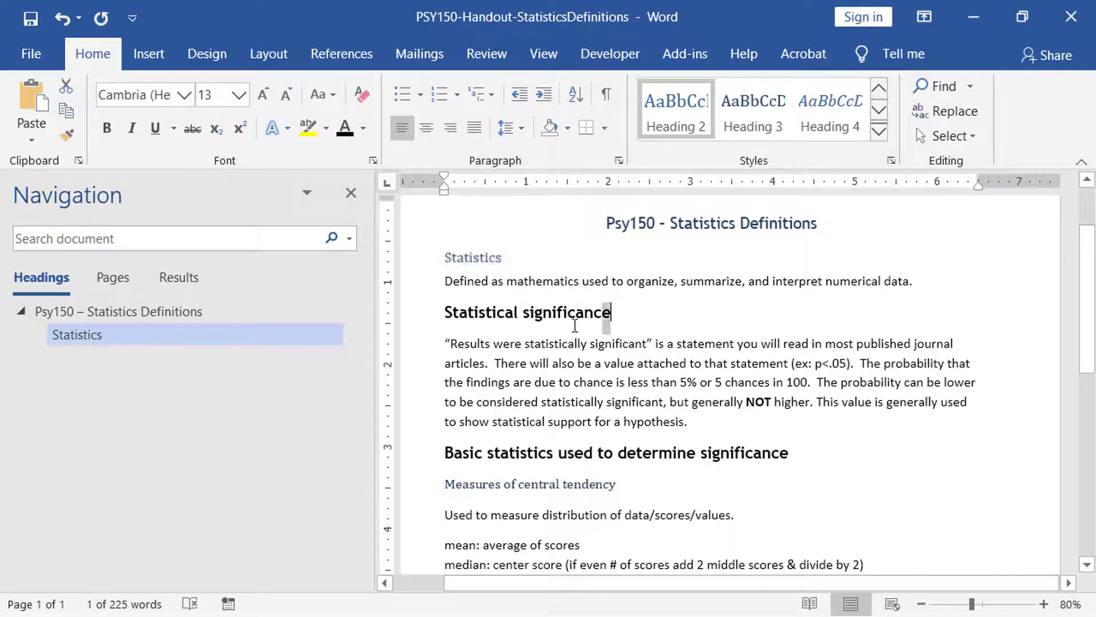
left_click_drag(575, 325, 463, 319)
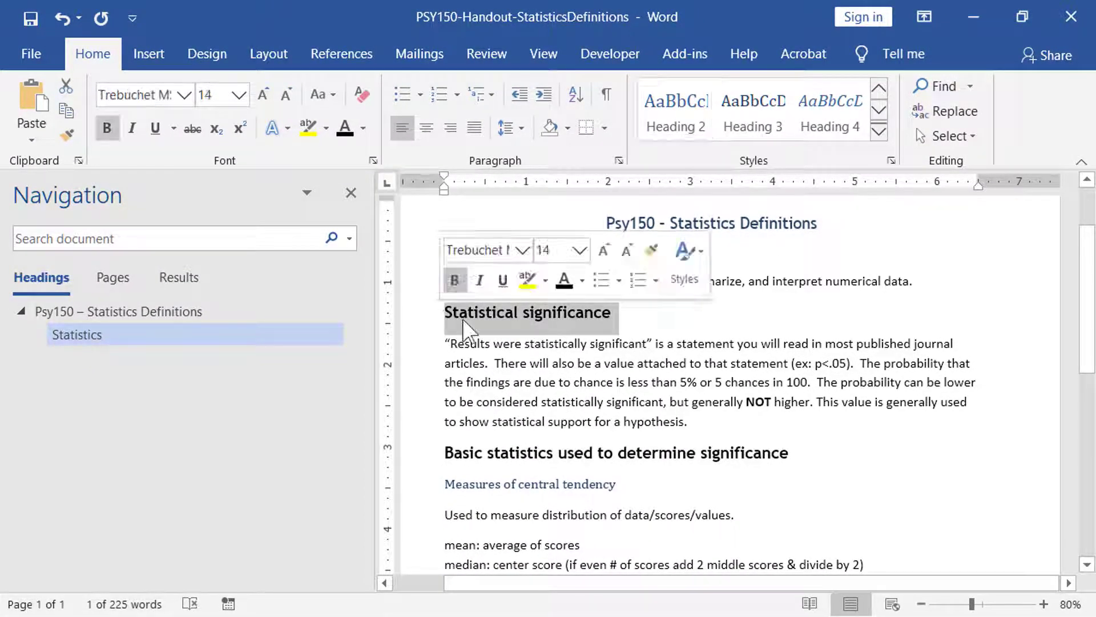
left_click(677, 117)
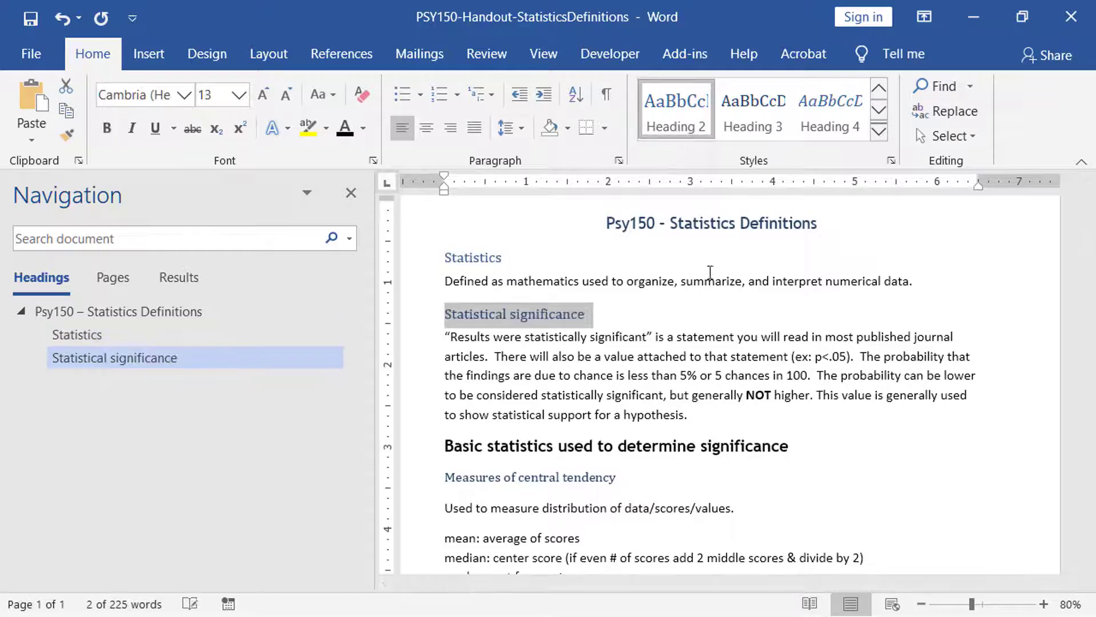
Apply Heading 2 to "Basic statistics used to determine significance", "Measures of central tendency" and "Measures of variation".
left_click_drag(790, 447, 605, 451)
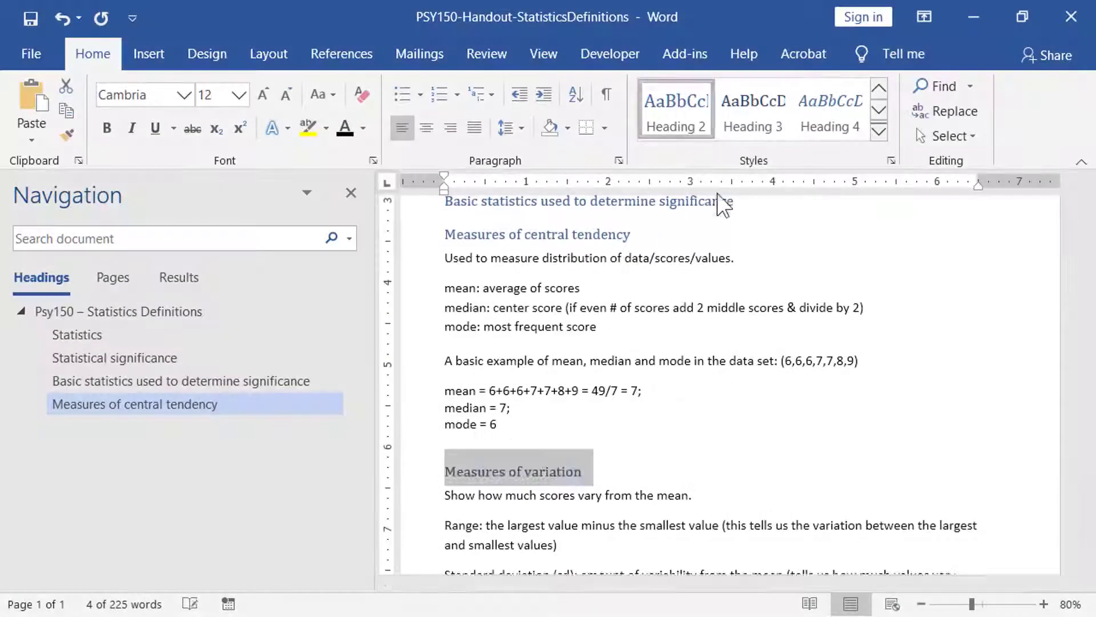
key("ctrl+alt+2")
scroll(795, 403, "down", 4)
scroll(815, 411, "up", 1)
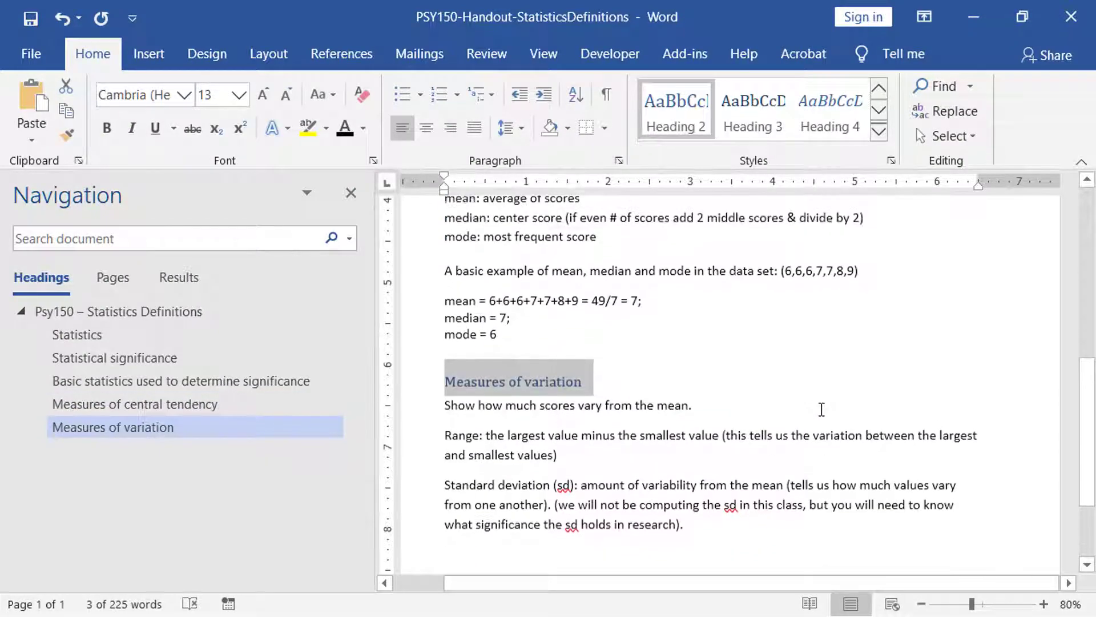
Demote "Measures of central tendency" and "Measures of variation" one level so they sit under "Basic statistics used to determine significance".
scroll(821, 409, "up", 2)
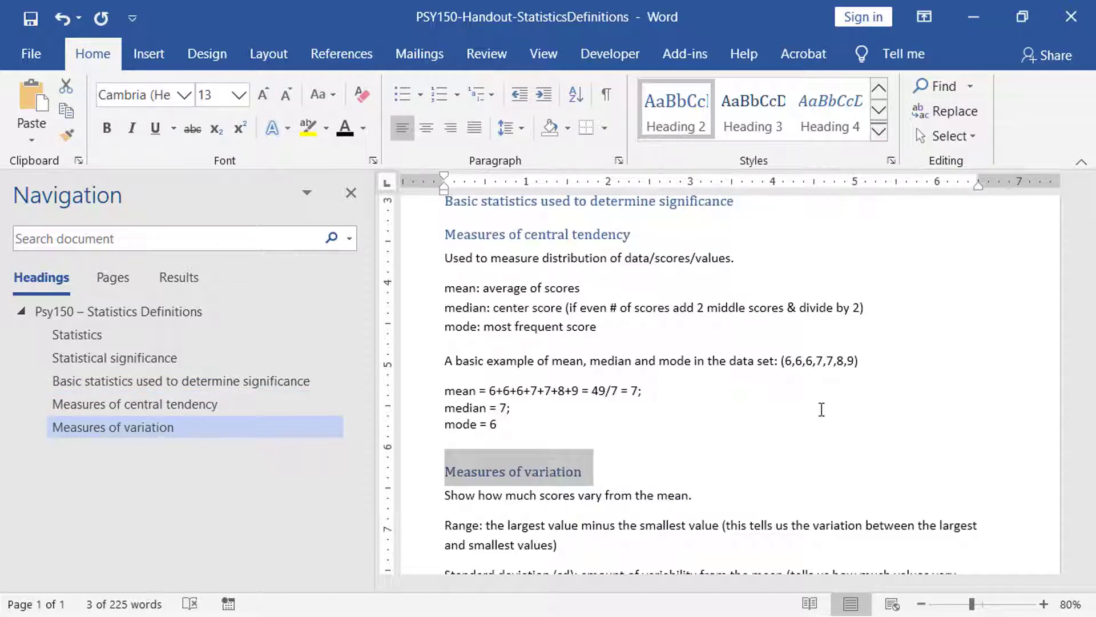
right_click(227, 402)
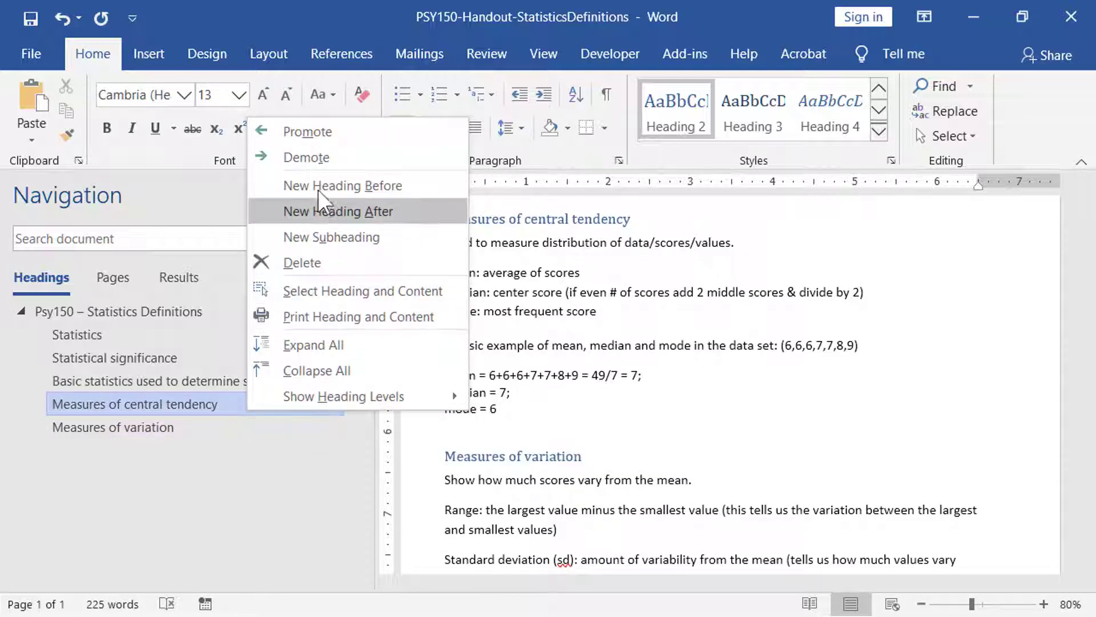
left_click(325, 158)
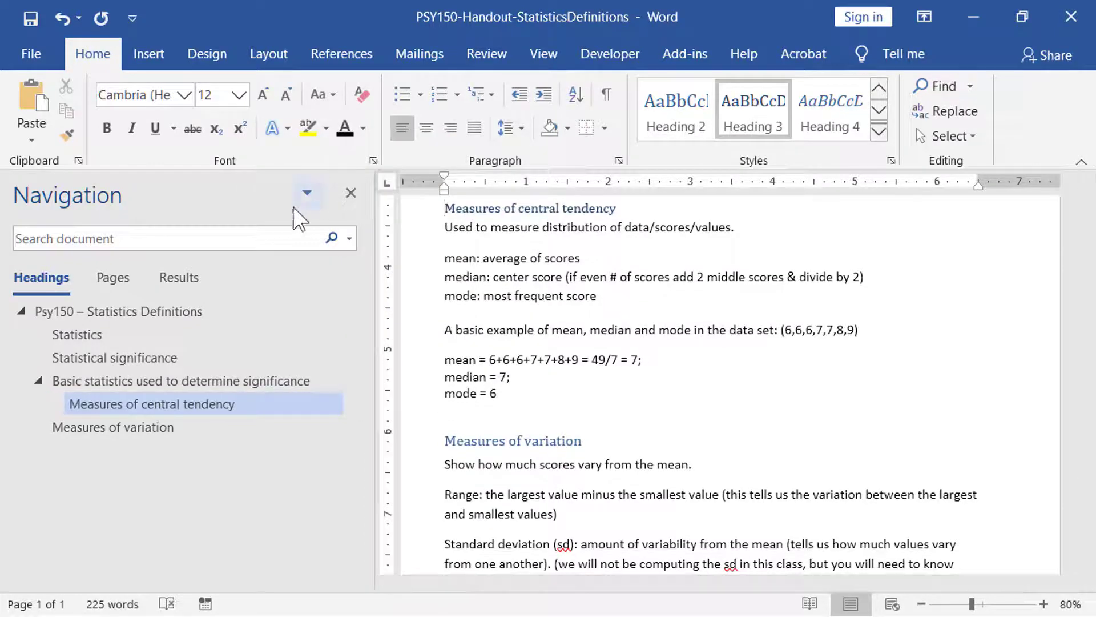
left_click(213, 423)
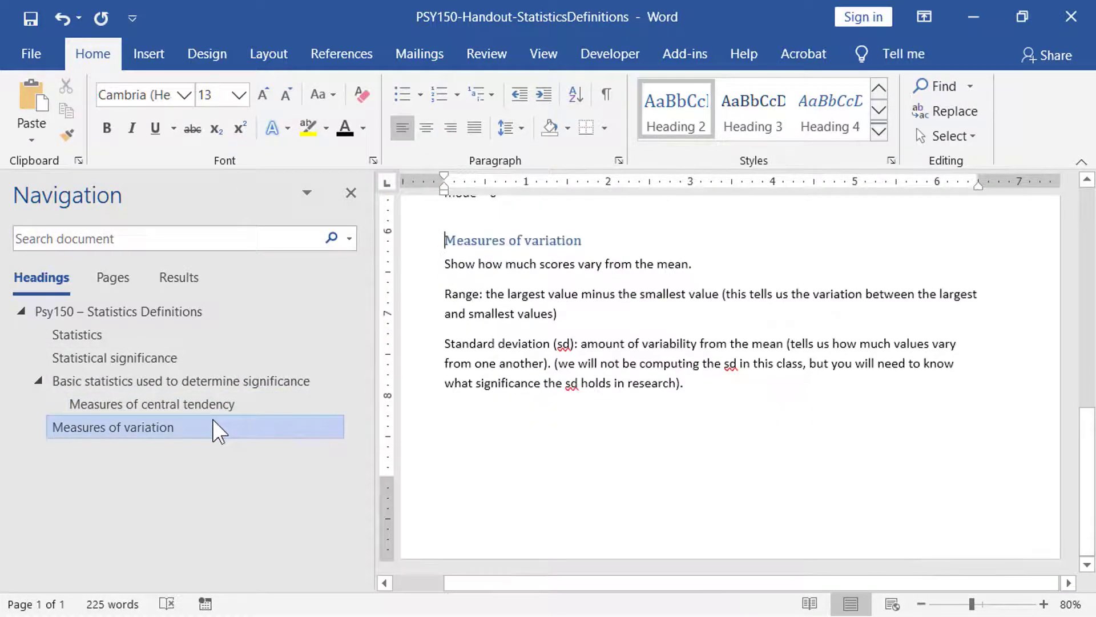
right_click(213, 423)
left_click(297, 167)
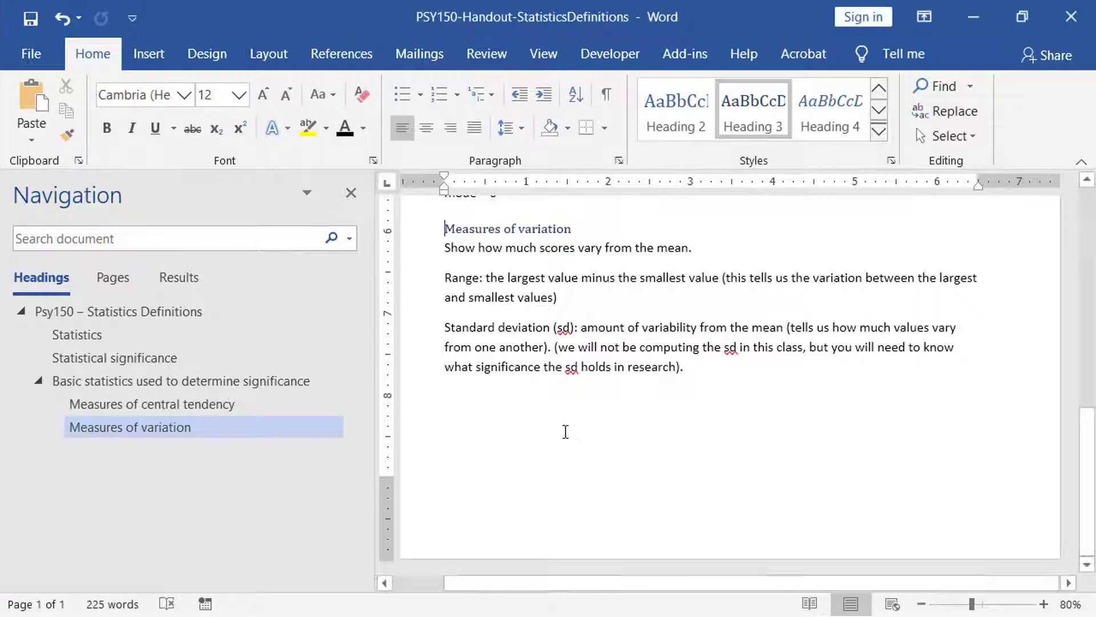
Format the "Statistics" heading in bold with the darkest shade of the blue theme color.
scroll(563, 435, "up", 15)
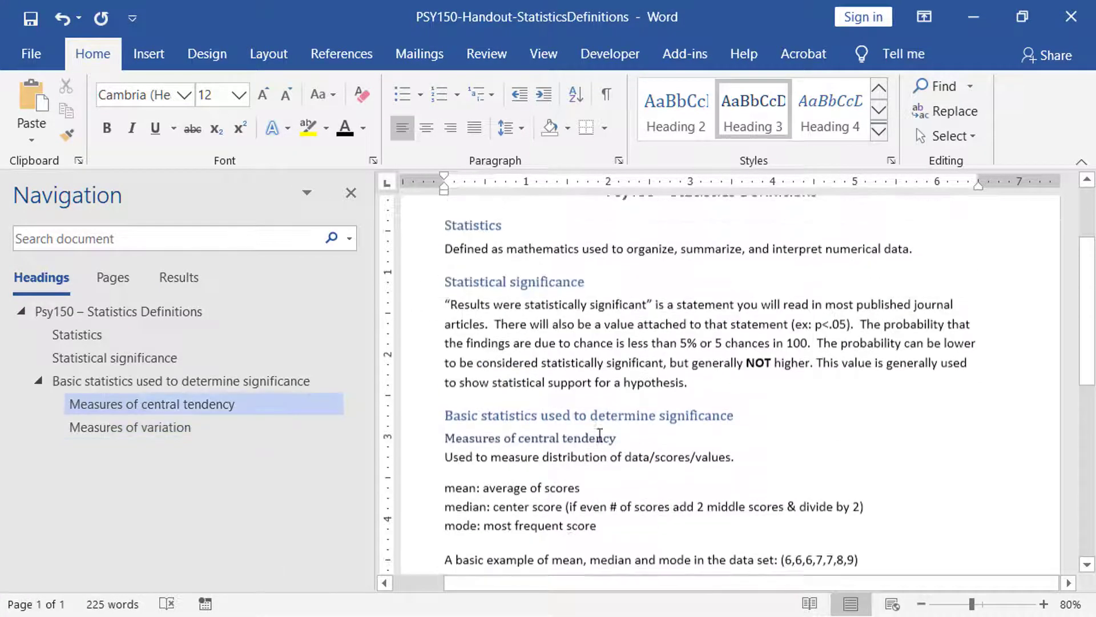
mouse_move(520, 309)
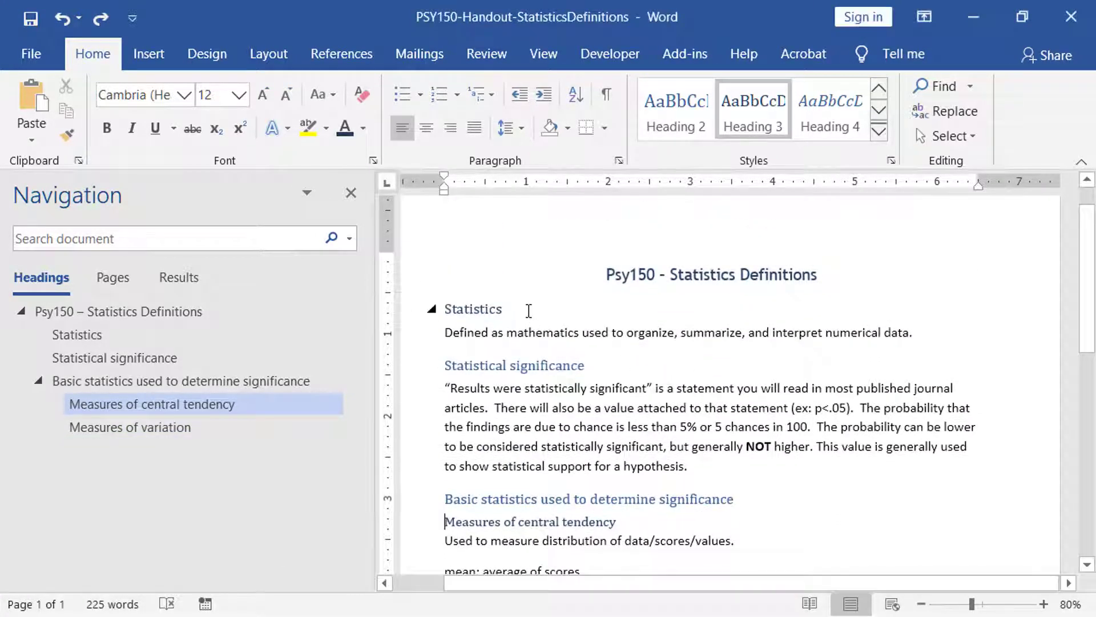
left_click_drag(507, 309, 443, 311)
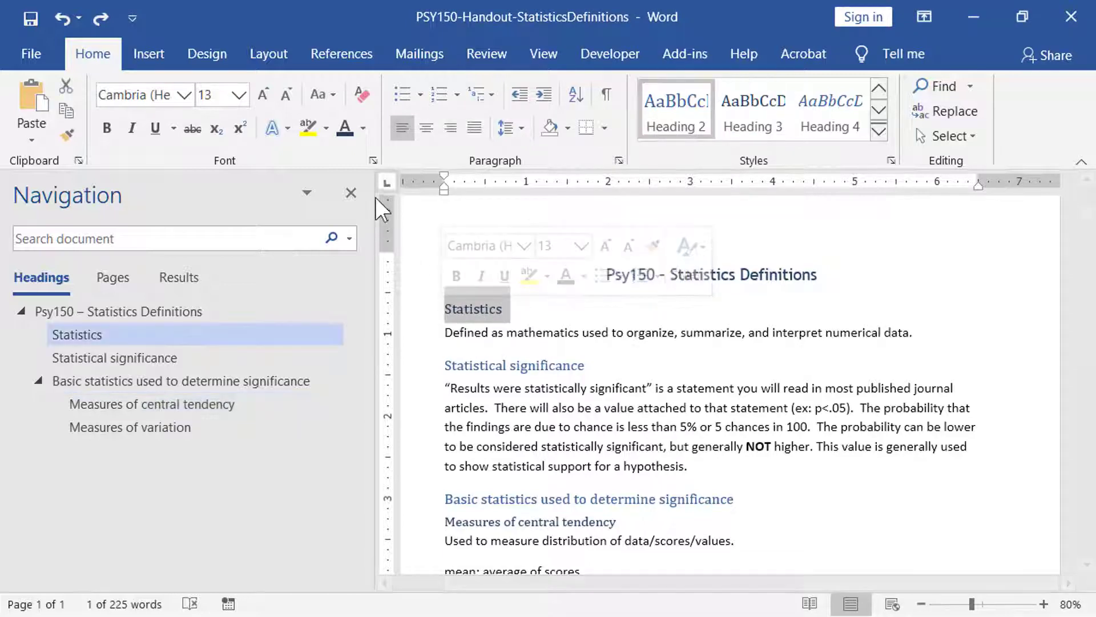
left_click(364, 128)
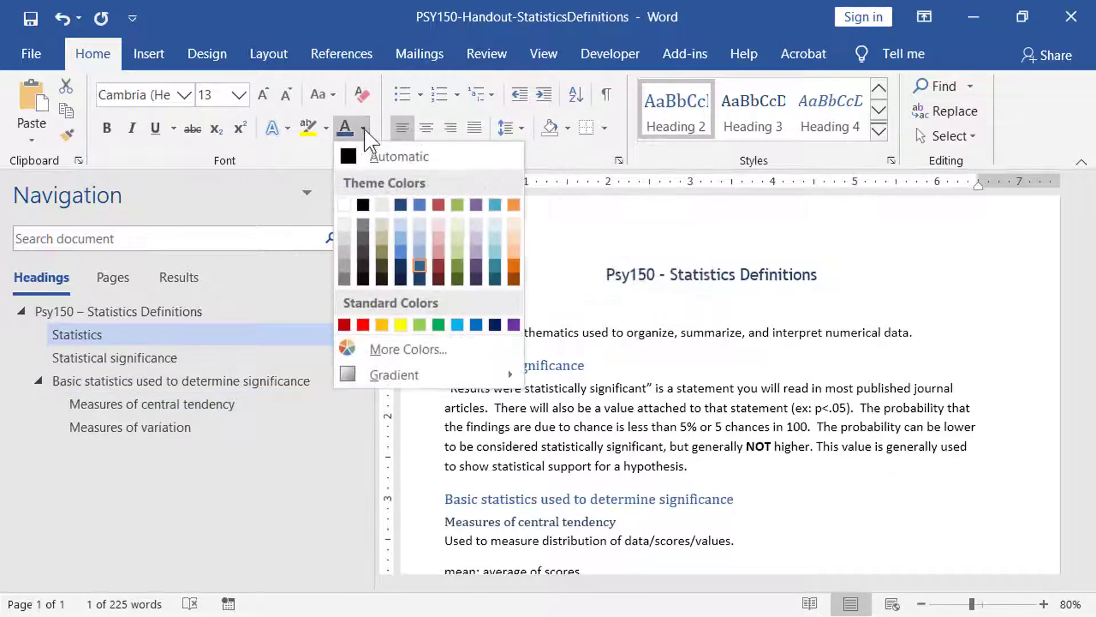
left_click(419, 279)
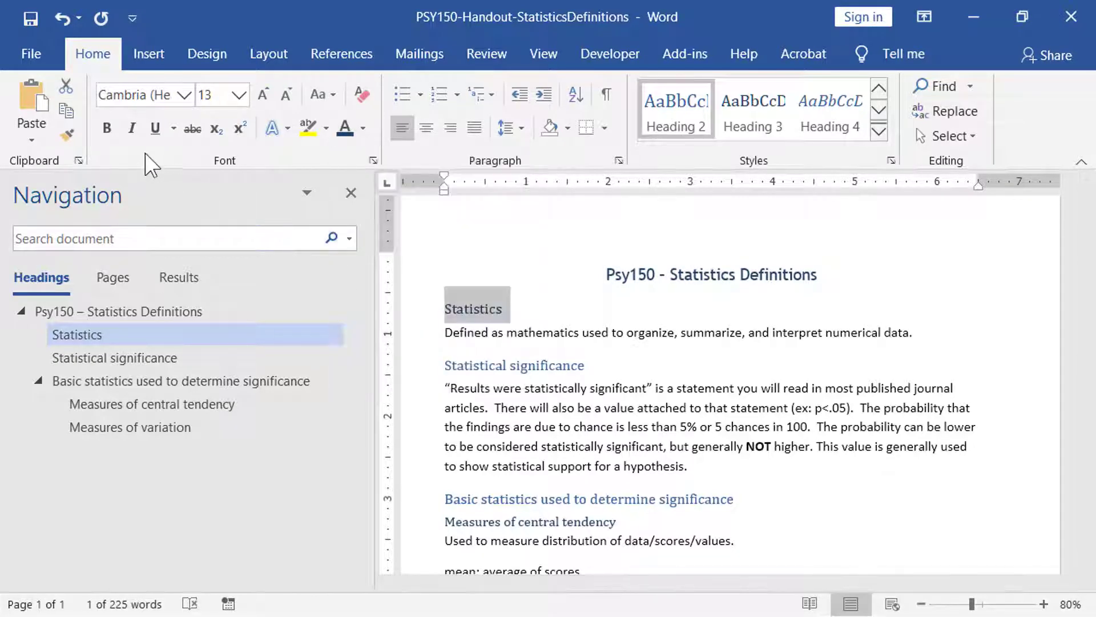
left_click(107, 129)
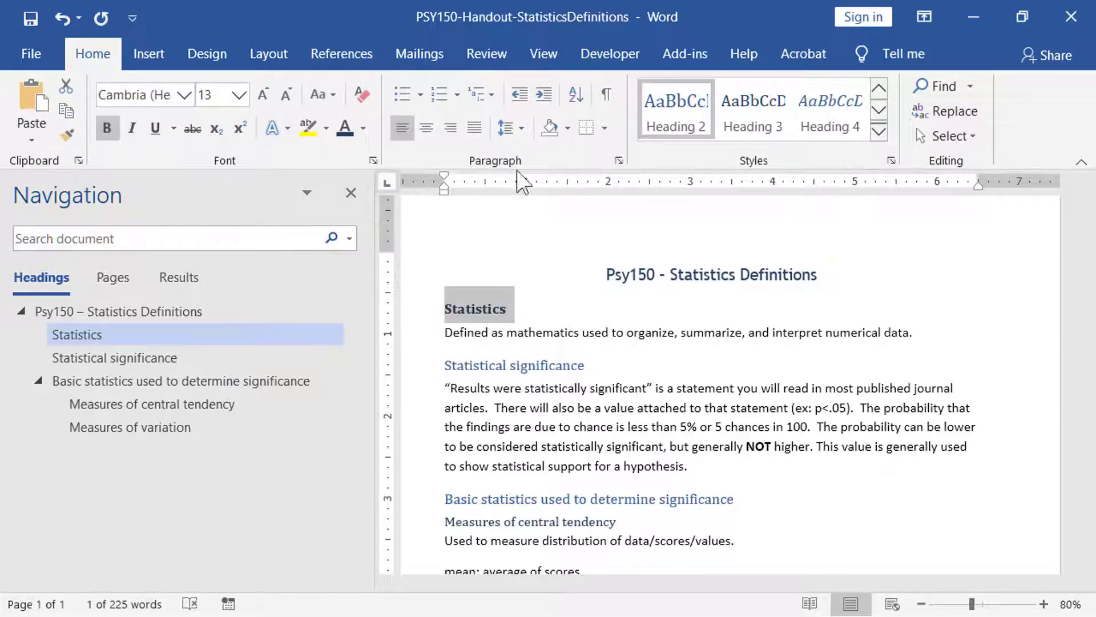
Update the Heading 2 style to match the formatting of the selected "Statistics" heading.
right_click(675, 133)
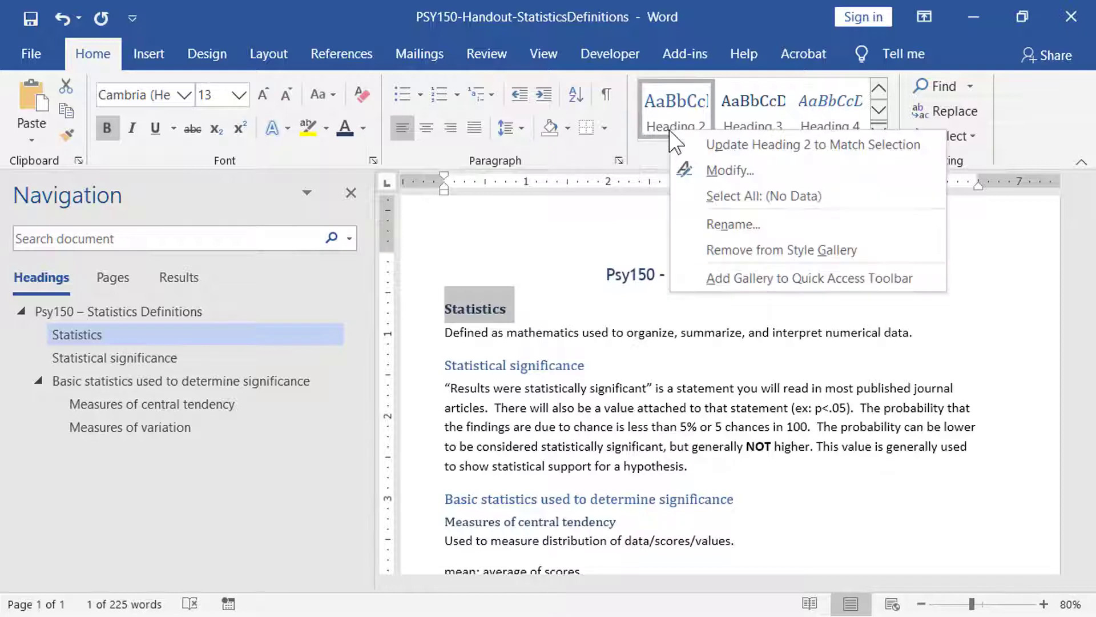
left_click(749, 151)
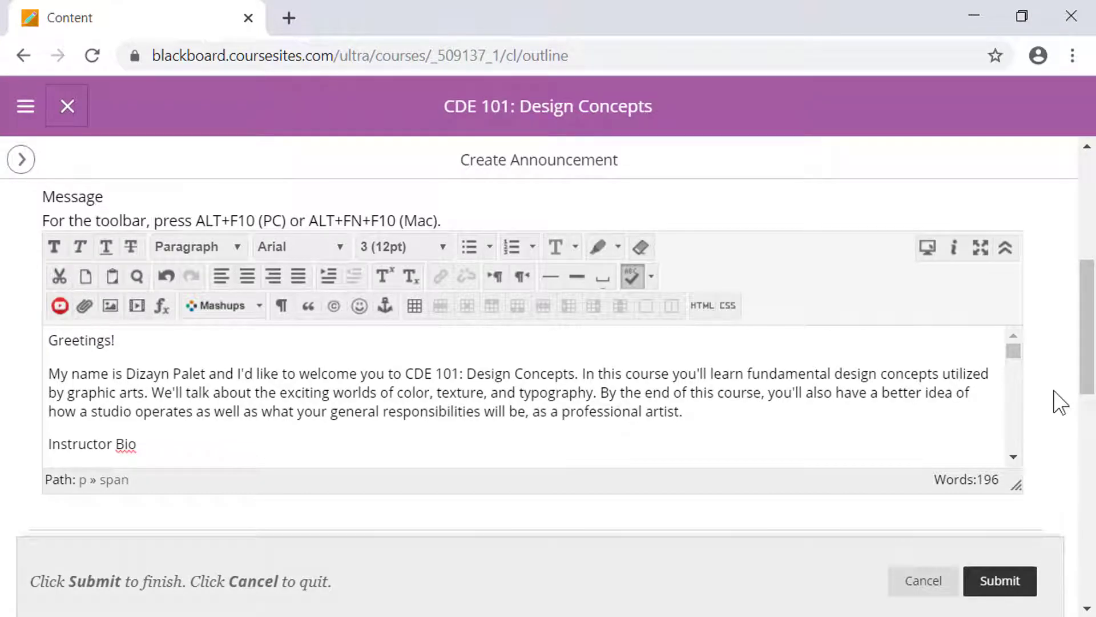
In the Blackboard announcement message for CDE 101, apply the Heading format to the "Greetings!" line.
left_click(1013, 456)
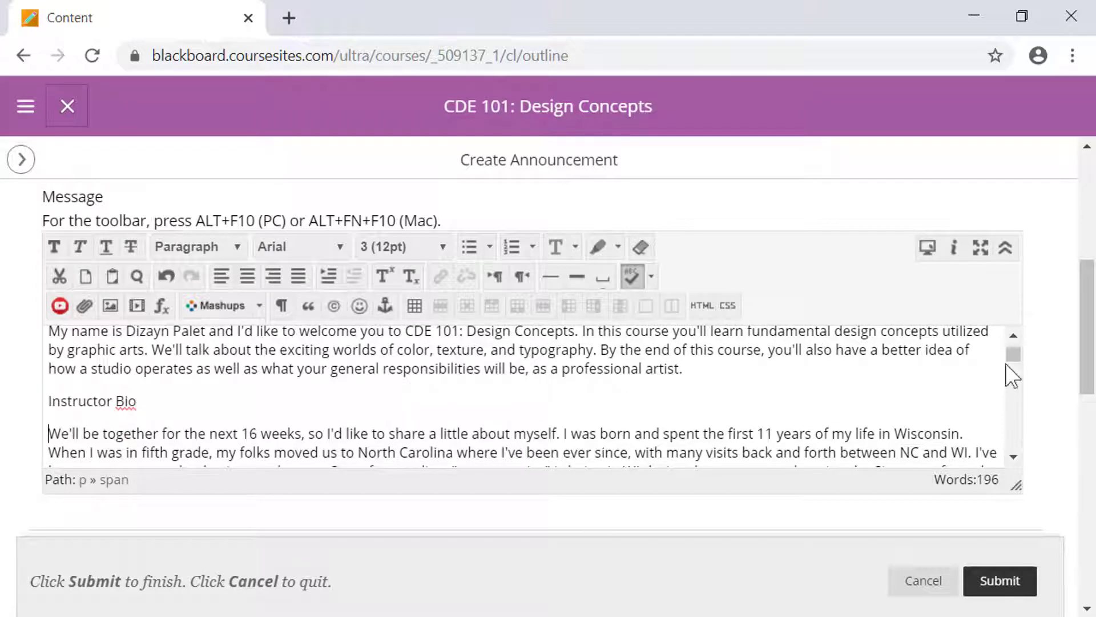
left_click(1014, 337)
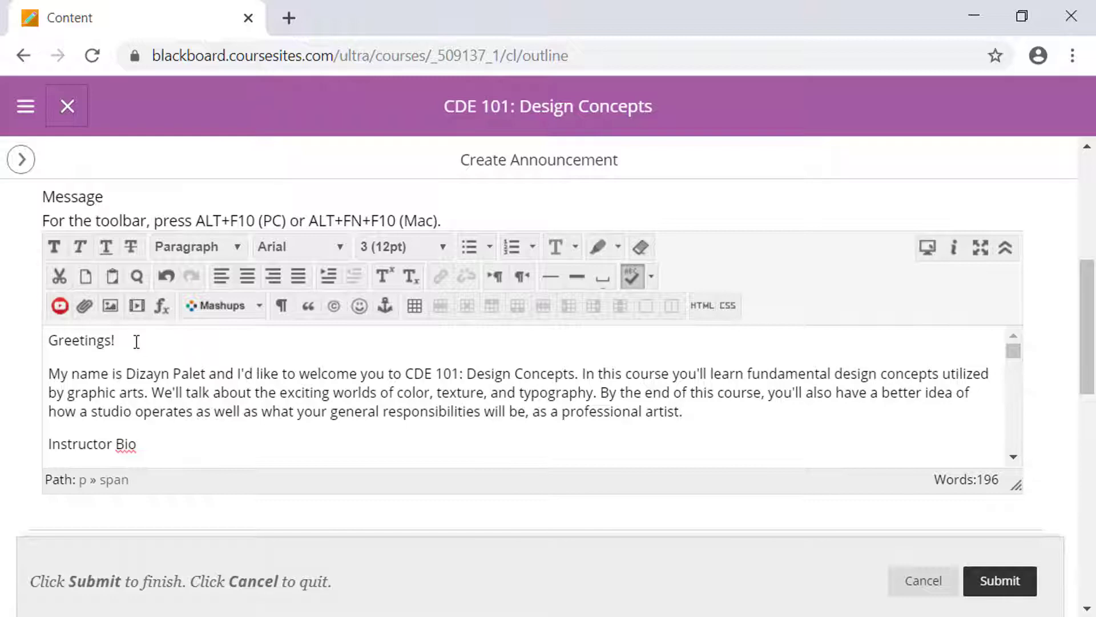
left_click_drag(119, 341, 46, 345)
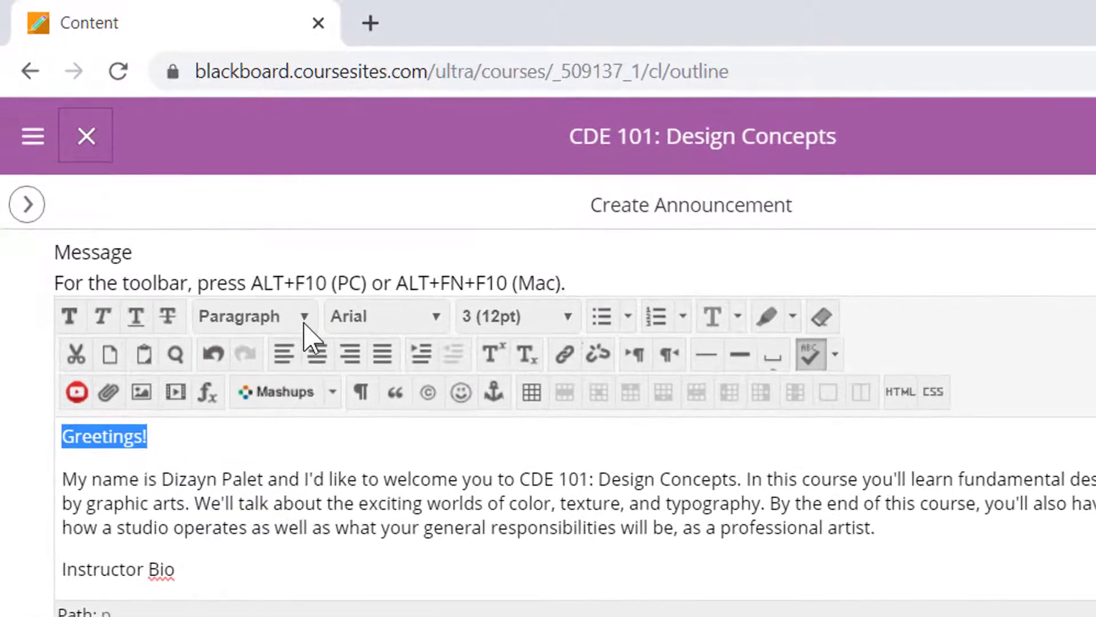
left_click(304, 325)
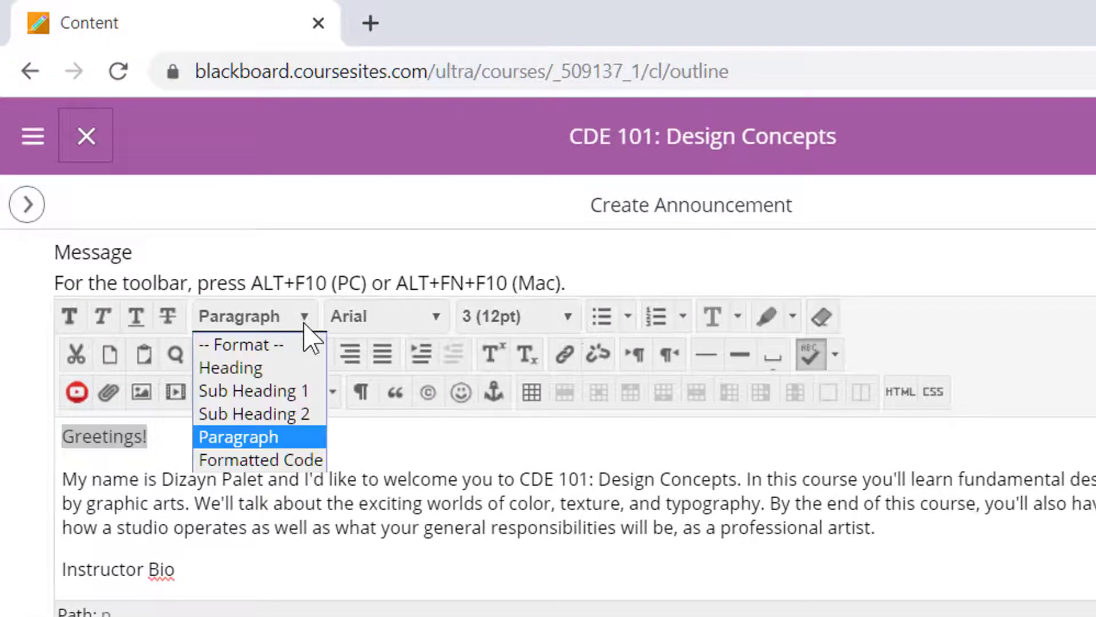
left_click(299, 370)
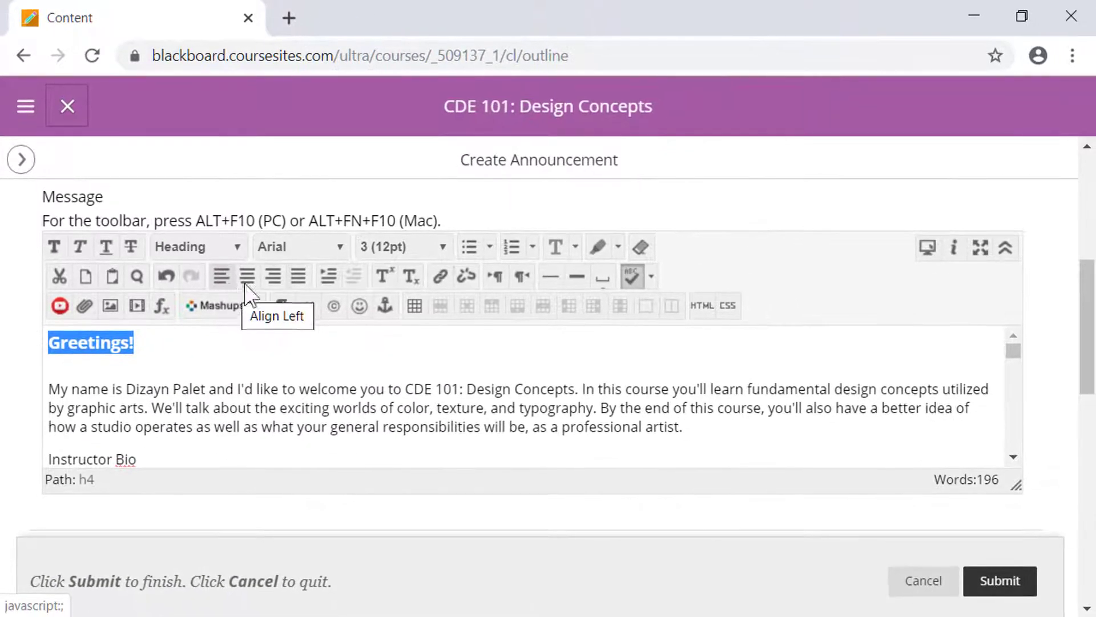
Set the "Greetings!" heading to font size 3 (12pt) and color its text dark green.
left_click(435, 248)
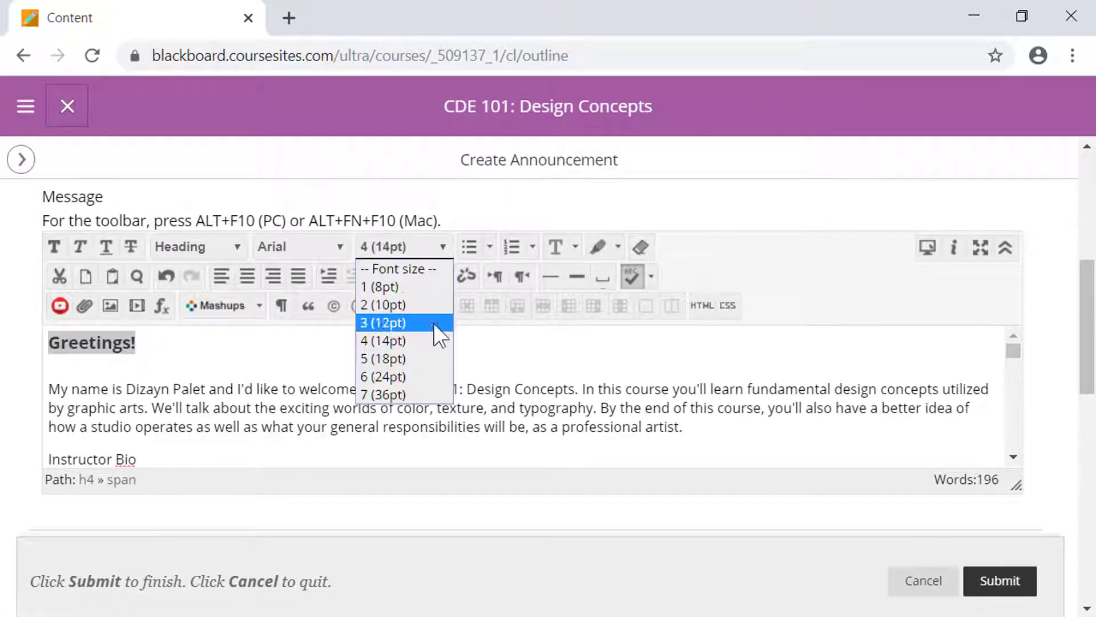
left_click(433, 323)
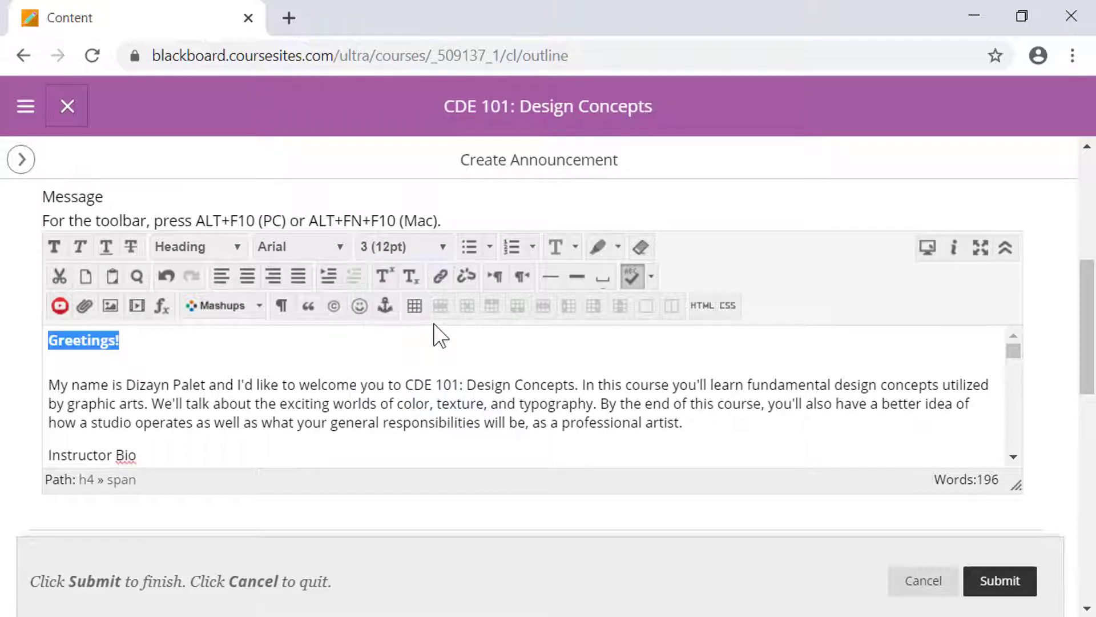
left_click(577, 251)
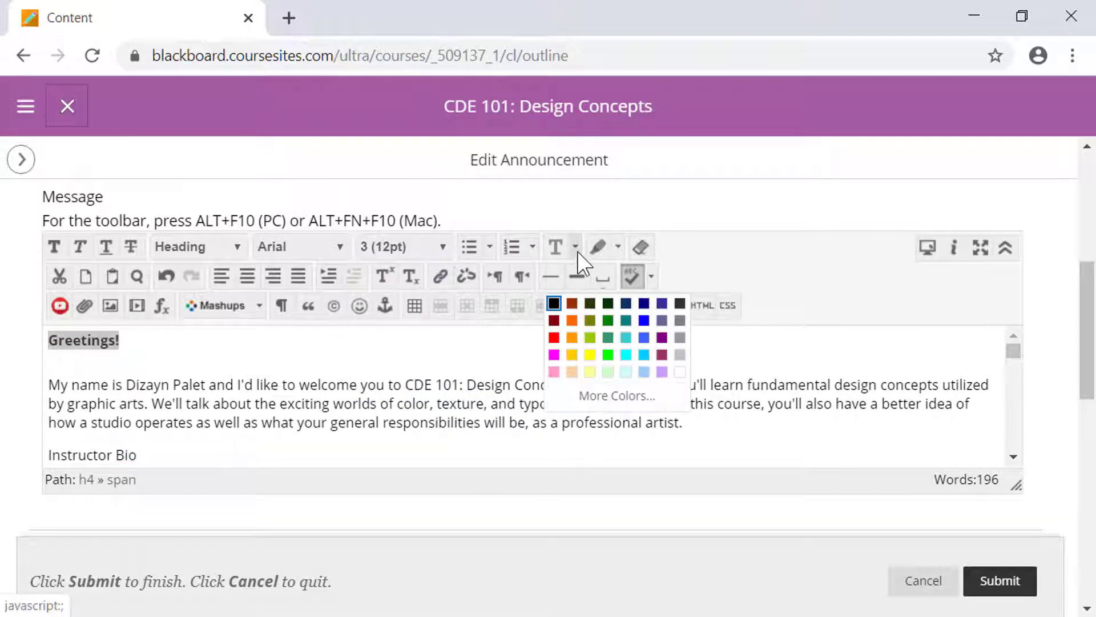
left_click(610, 303)
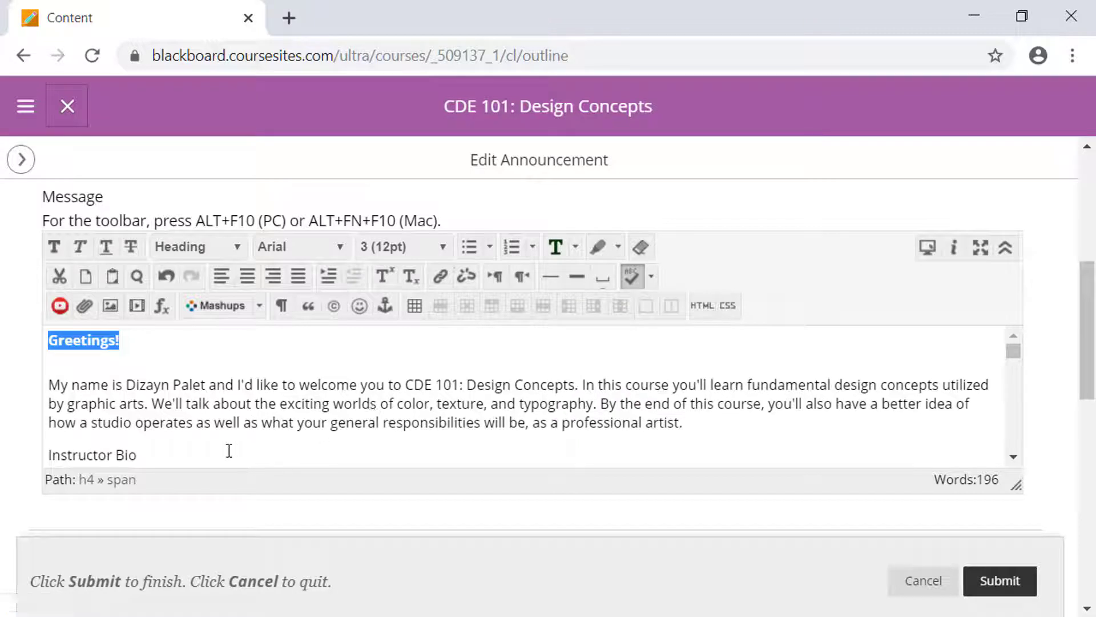
Apply the Sub Heading 1 format to the "Instructor Bio" line in the message.
left_click_drag(150, 451, 40, 434)
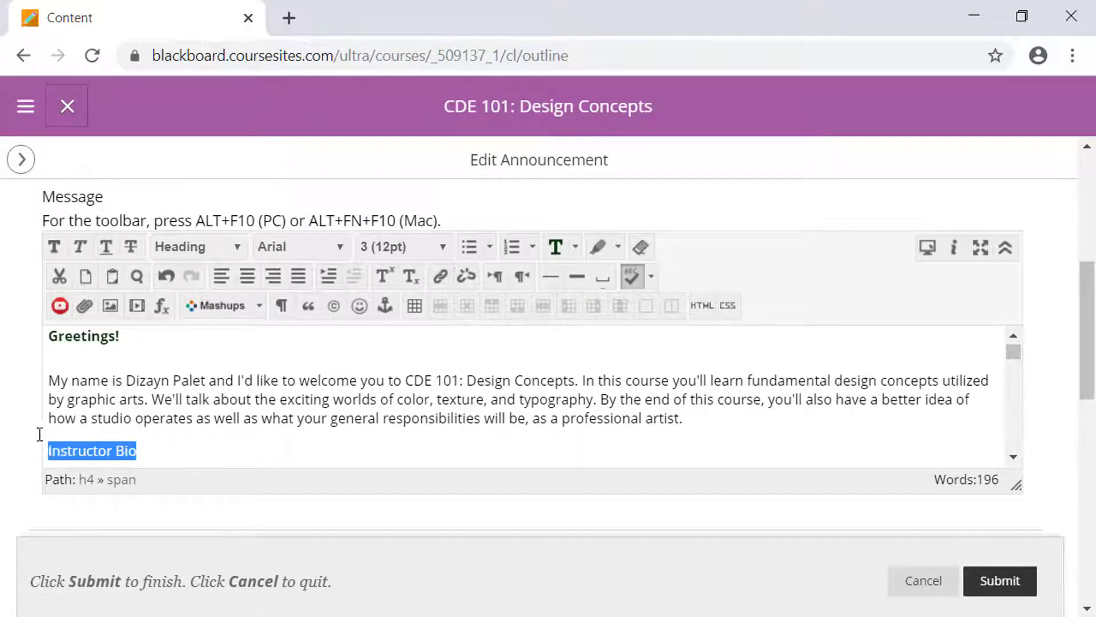
left_click(235, 248)
left_click(247, 306)
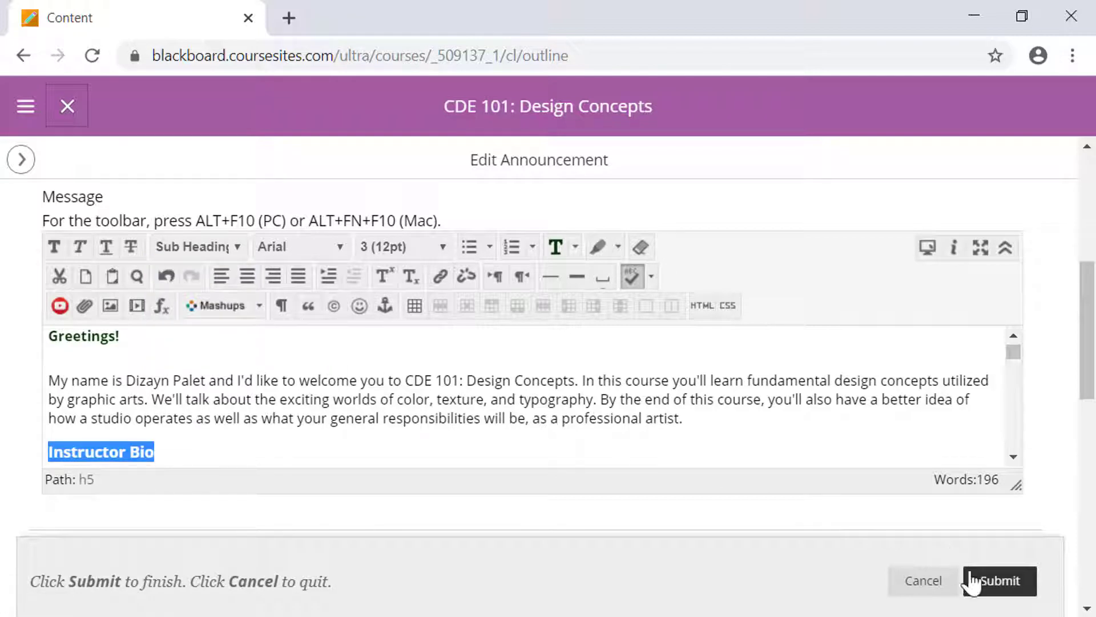
Submit the edited announcement and review its headings in the posted "Welcome to CDE 101!" message.
left_click(1006, 600)
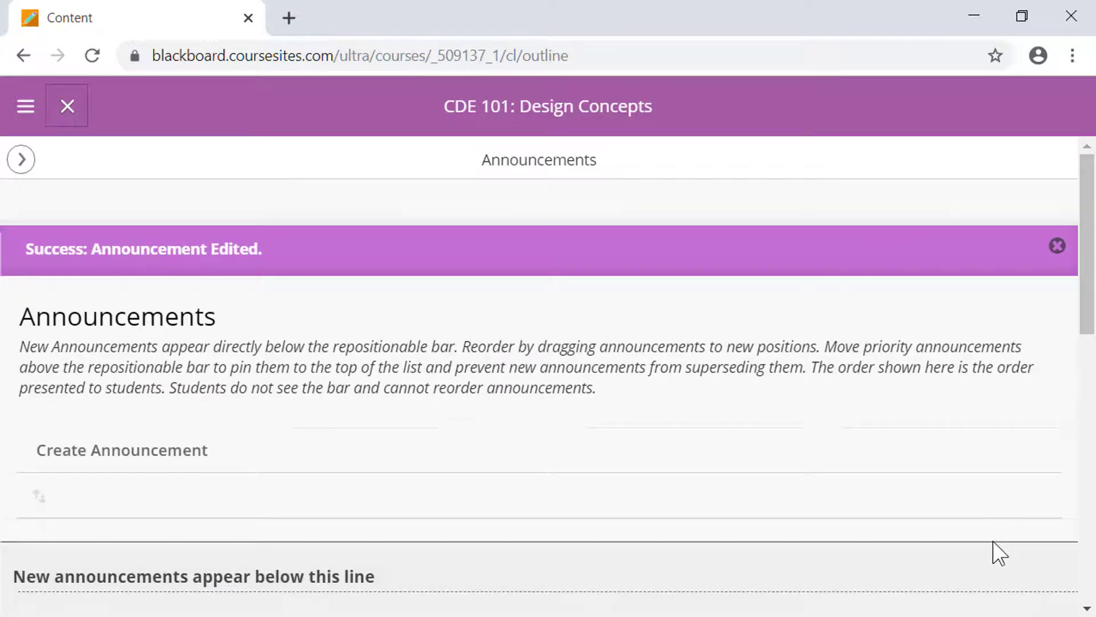
scroll(993, 541, "down", 3)
scroll(993, 541, "down", 3)
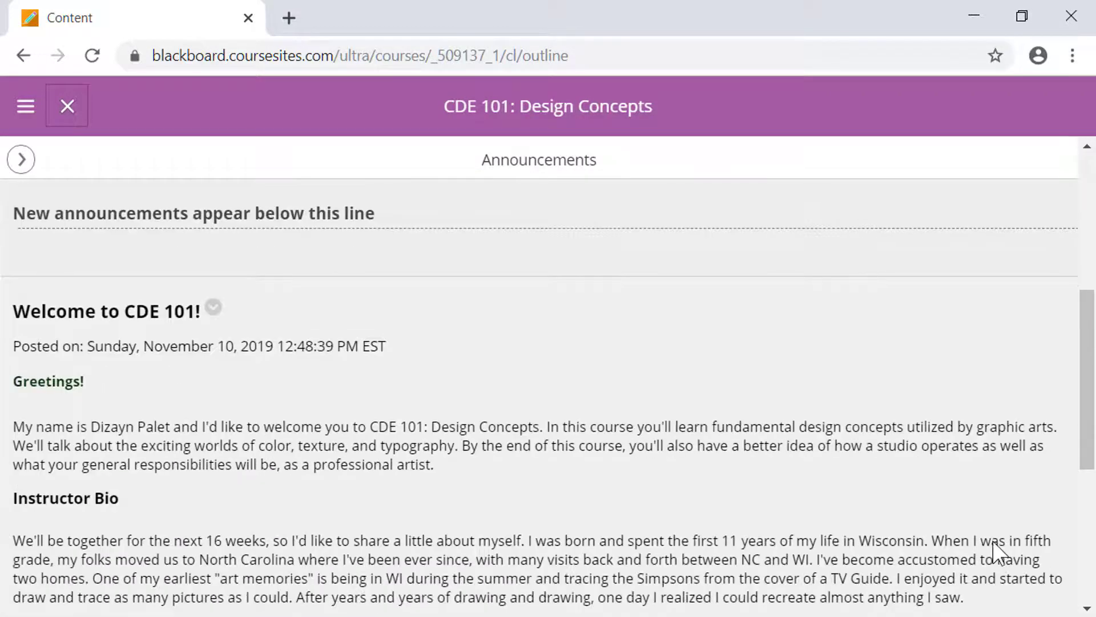